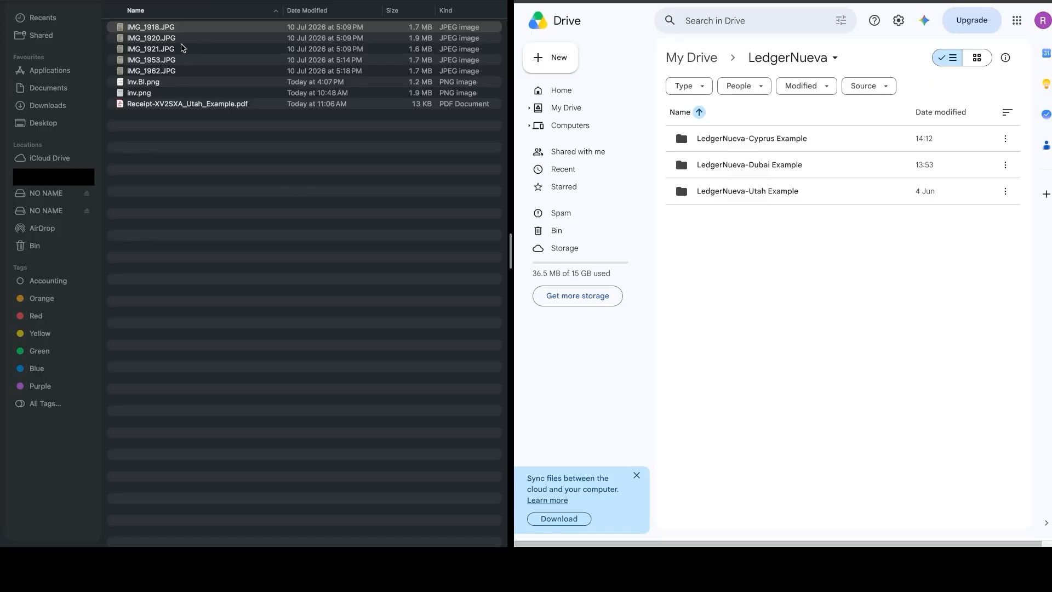
# Step: Preview the receipt and invoice files one by one from IMG_1918.JPG to Inv.png, and return to the file list
pyautogui.click(324, 1)
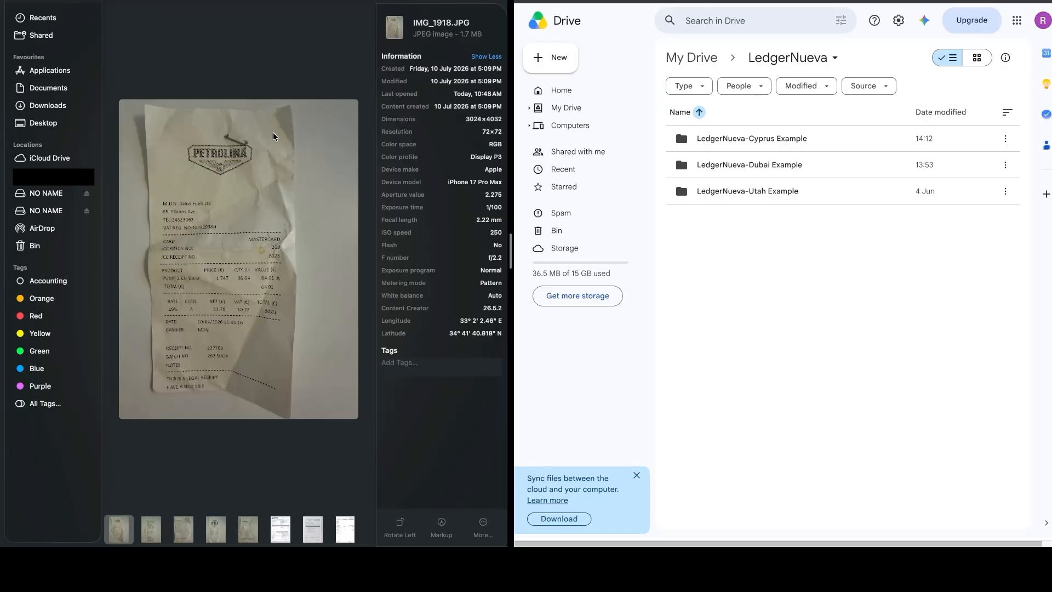
pyautogui.press('Right')
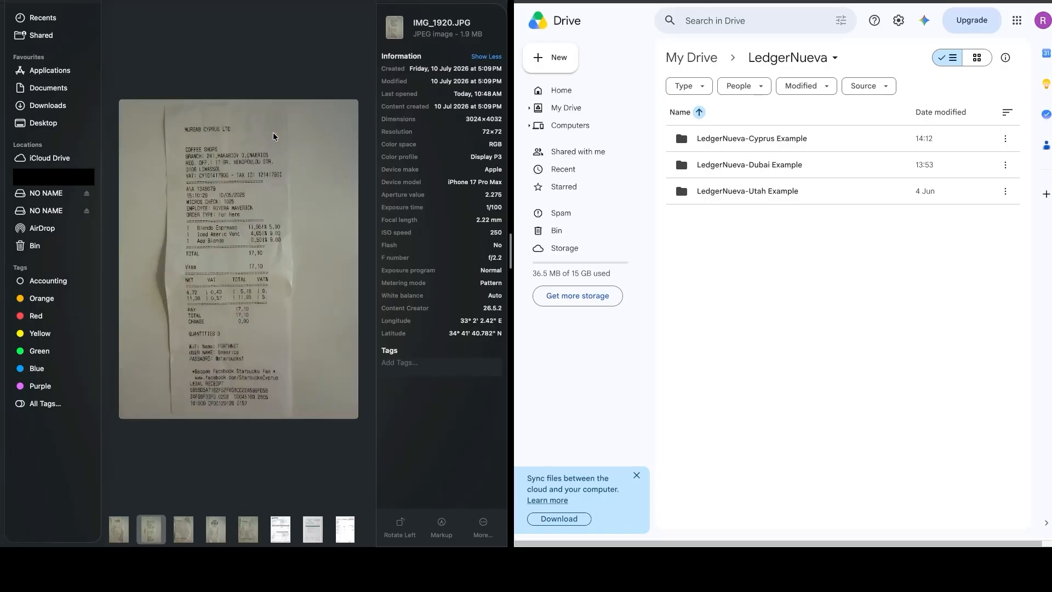
pyautogui.press('Right')
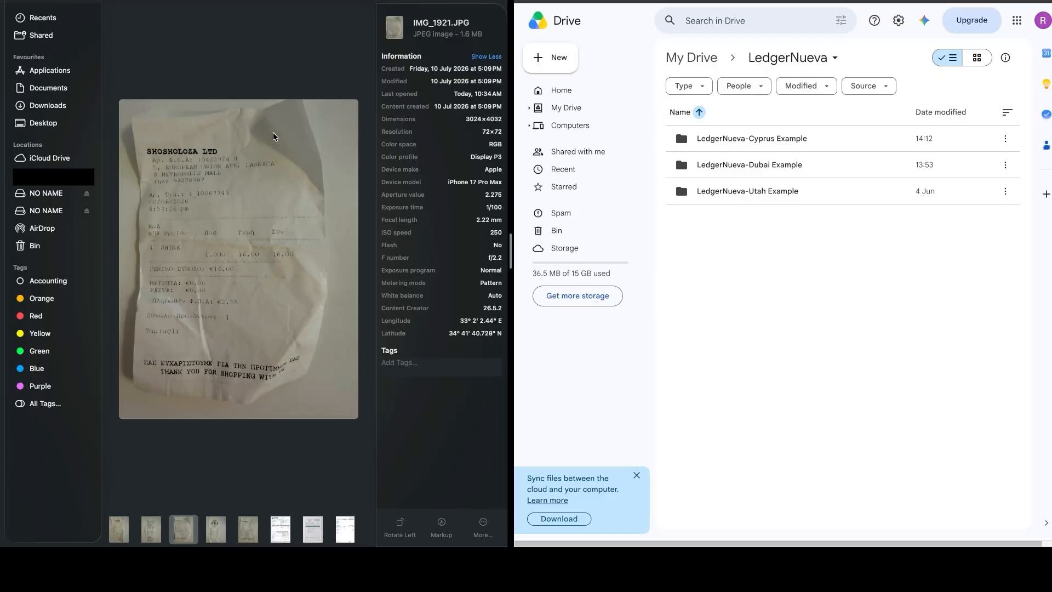
pyautogui.press('Right')
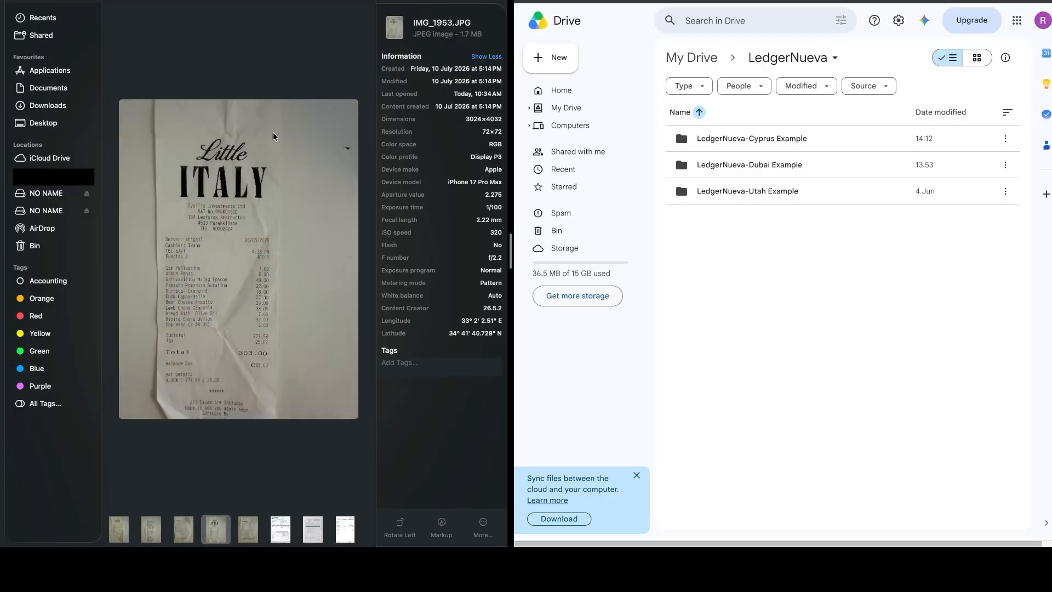
pyautogui.press('Right')
pyautogui.press('Right')
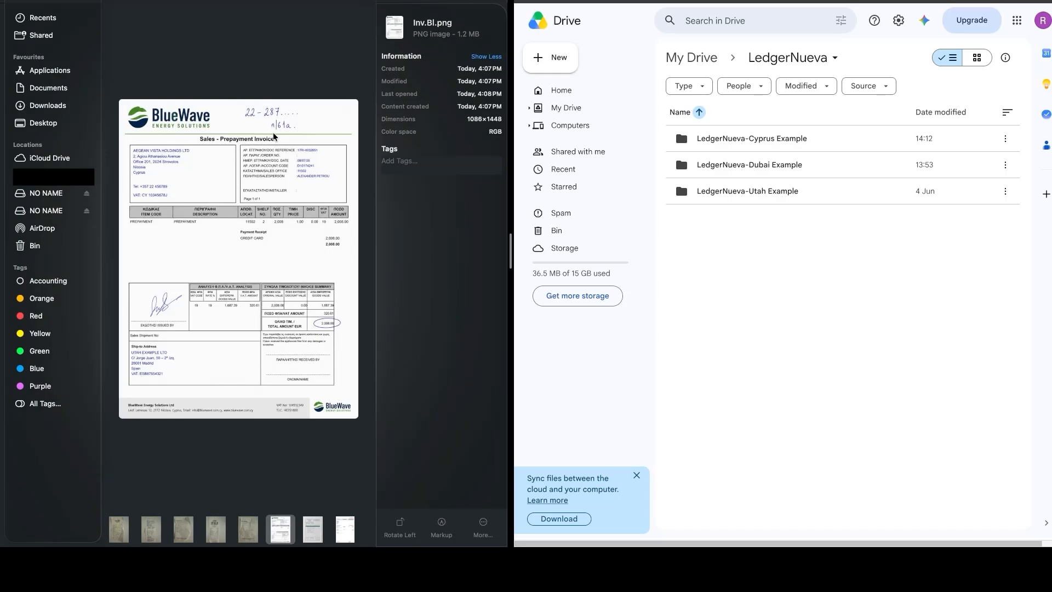
pyautogui.press('Right')
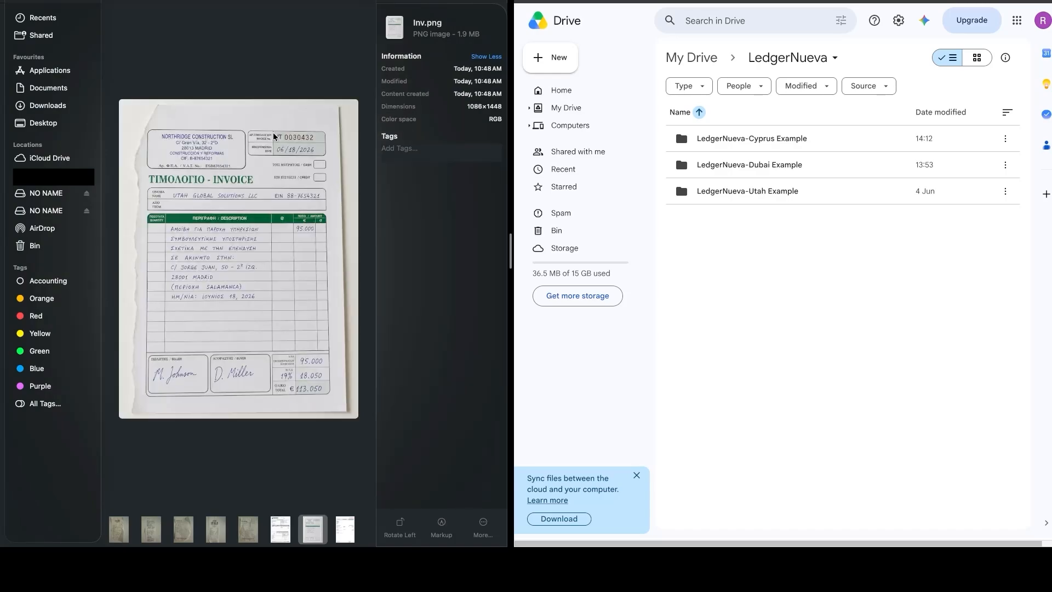
pyautogui.press('Left')
pyautogui.press('Left')
pyautogui.press('Left')
pyautogui.press('Left')
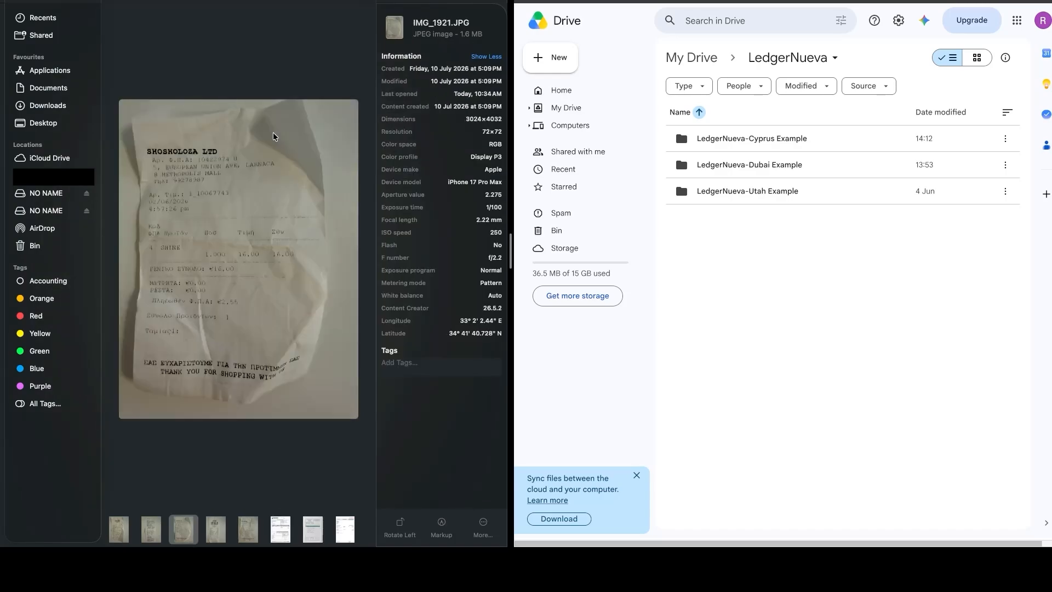
pyautogui.press('Left')
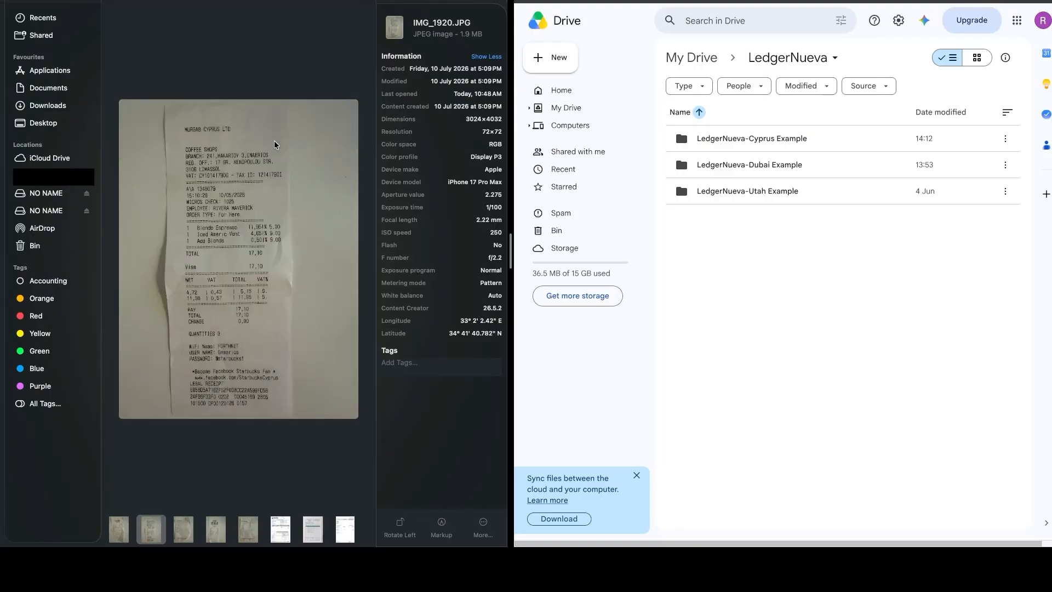
pyautogui.press('super+2')
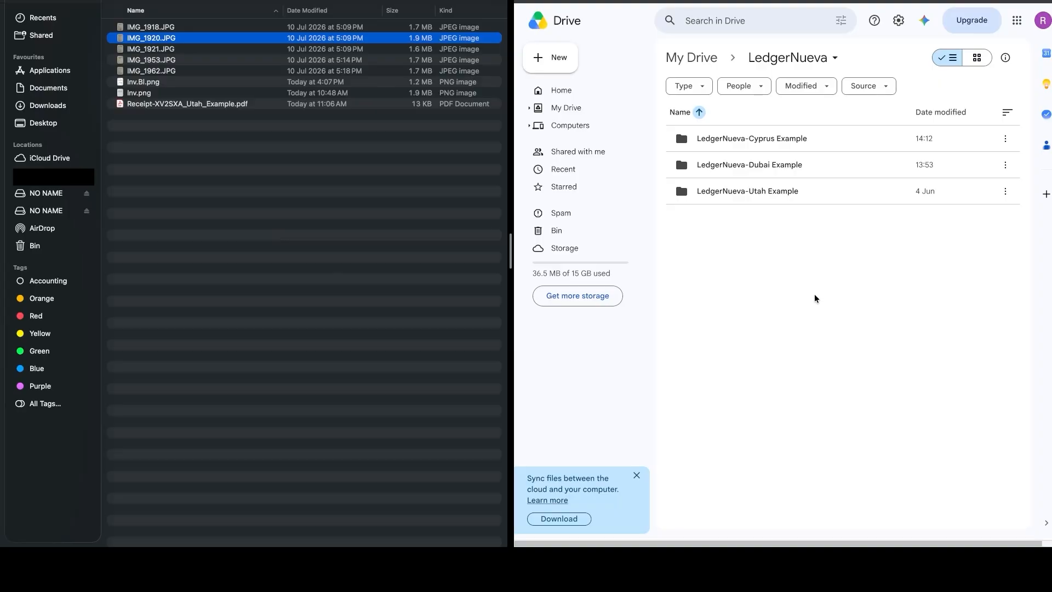
# Step: Open the Unposted folder inside LedgerNueva-Cyprus Example in Drive and upload the local JPG, PNG and PDF receipts and invoices into it
pyautogui.click(747, 140)
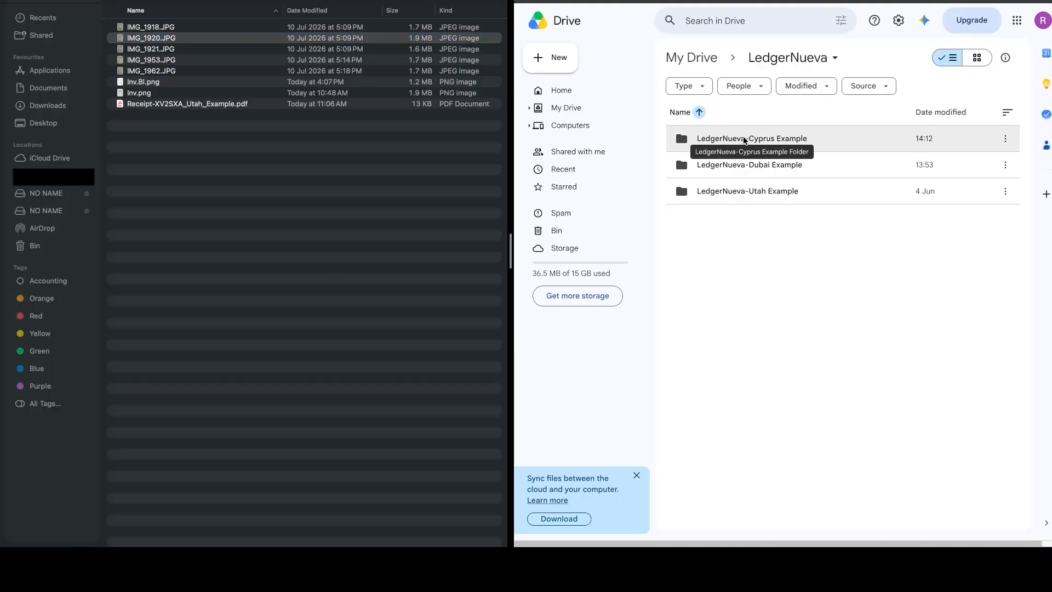
pyautogui.doubleClick(728, 138)
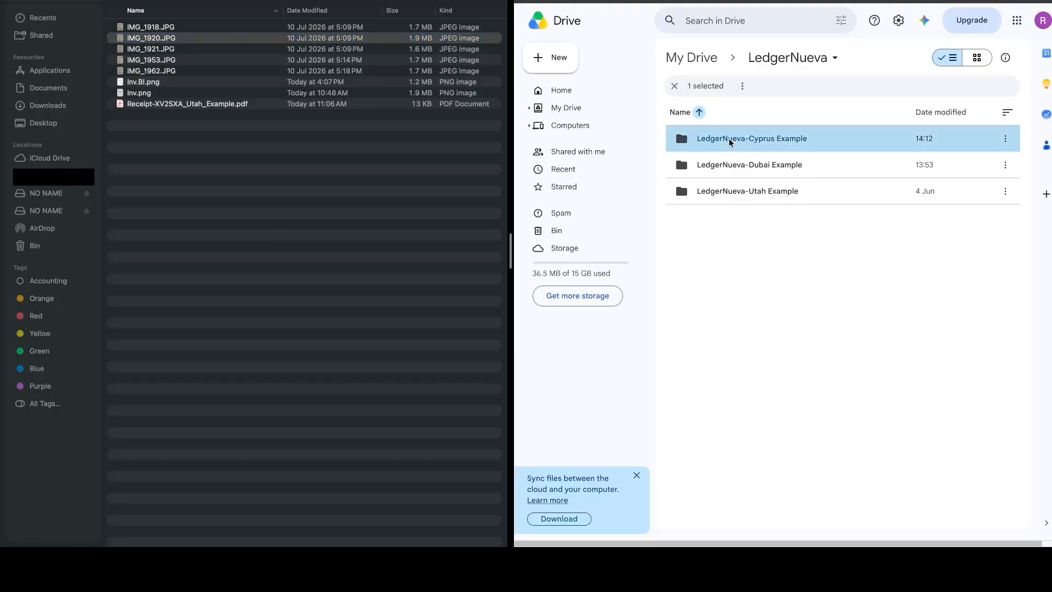
pyautogui.doubleClick(723, 146)
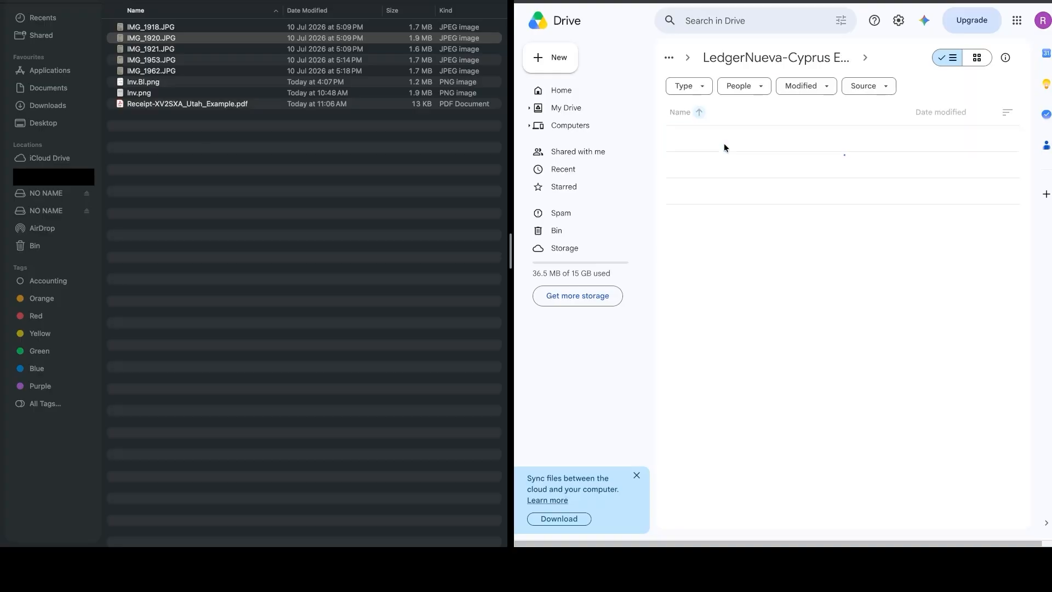
pyautogui.doubleClick(731, 142)
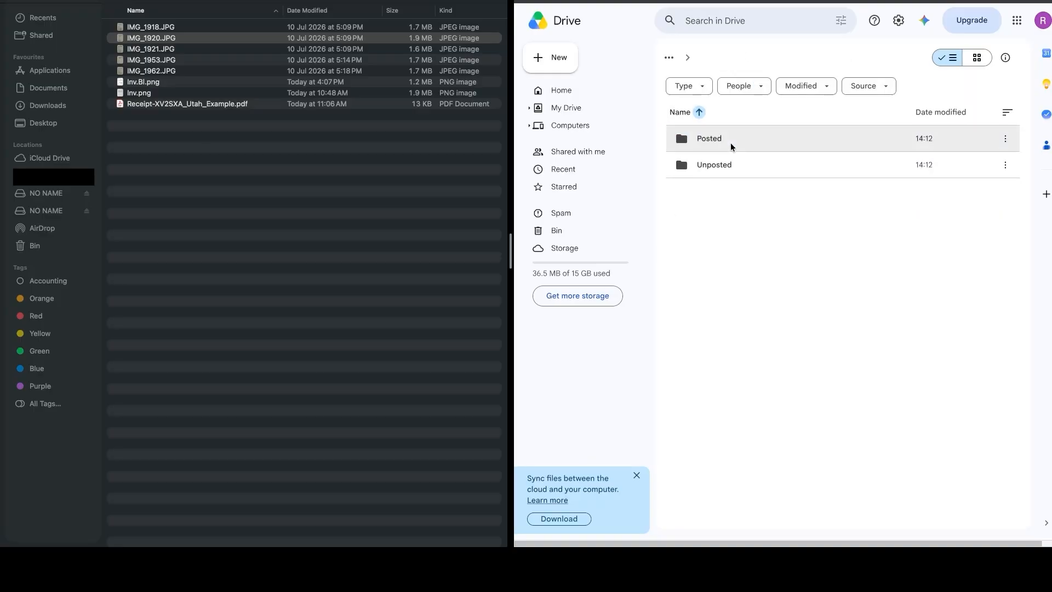
pyautogui.doubleClick(723, 172)
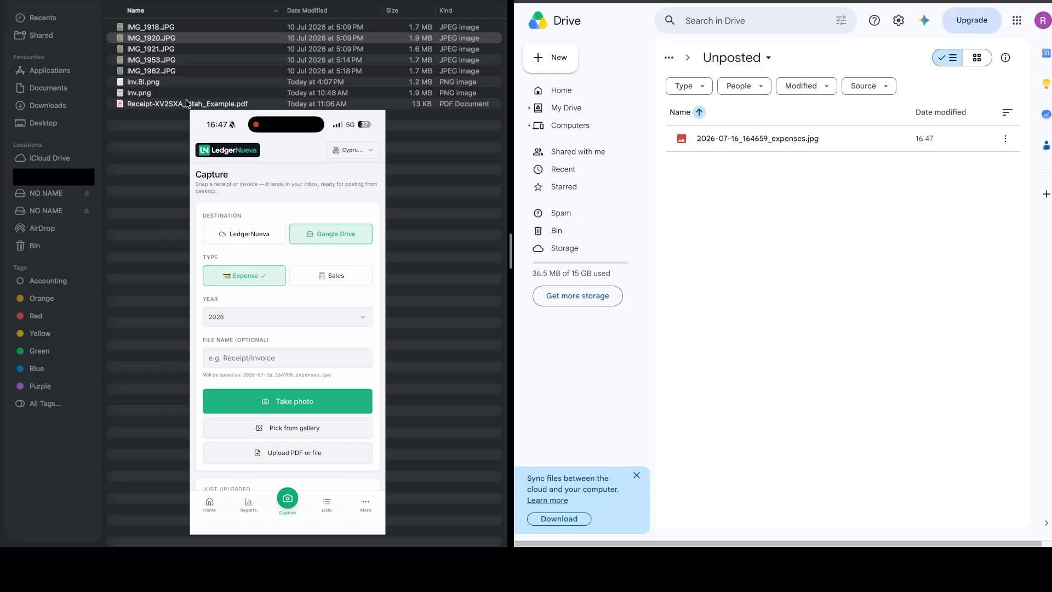
pyautogui.click(189, 172)
pyautogui.moveTo(189, 172); pyautogui.dragTo(792, 249)
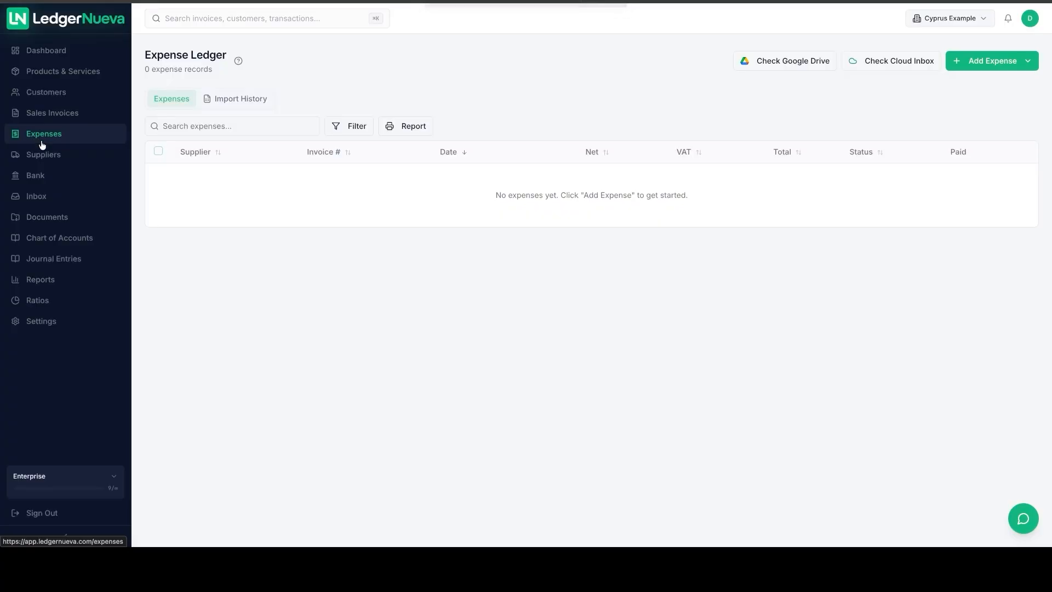
# Step: In LedgerNueva, check the Suppliers list, and scan Google Drive's 2026 folder for unposted invoices from the expense ledger
pyautogui.click(39, 159)
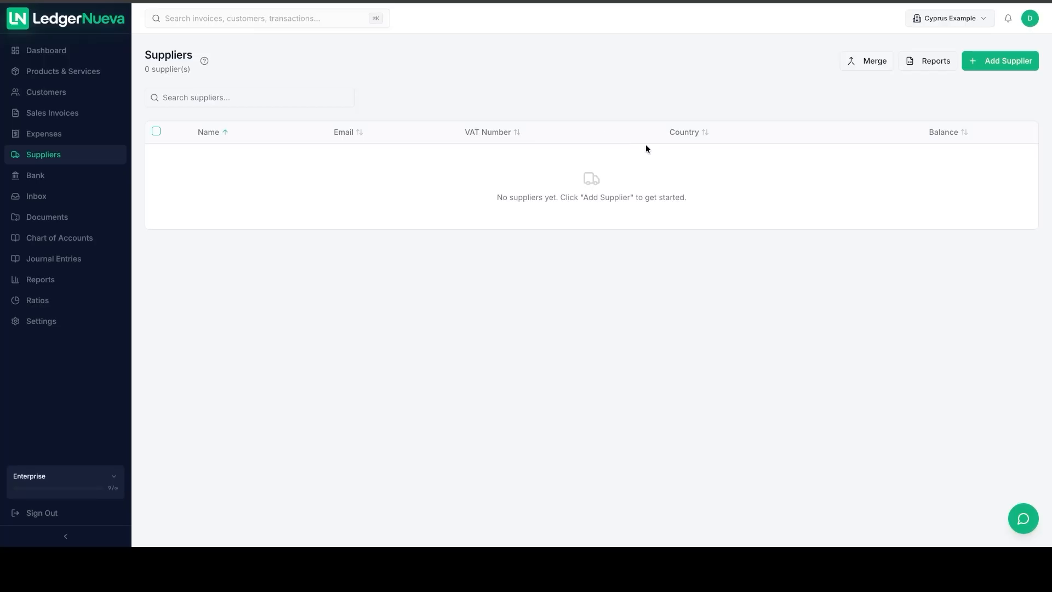
pyautogui.click(42, 139)
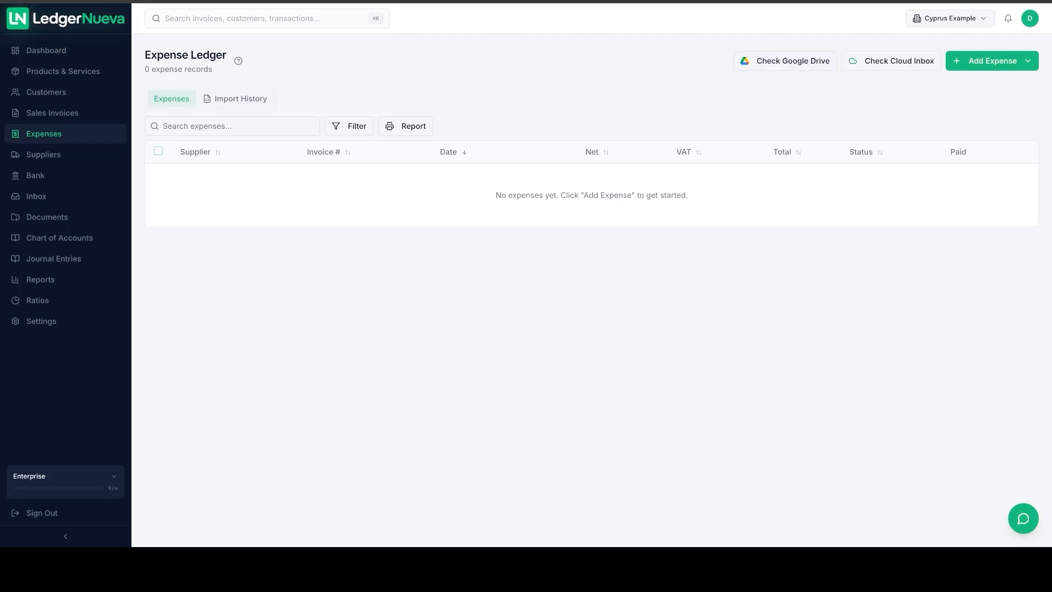
pyautogui.click(776, 63)
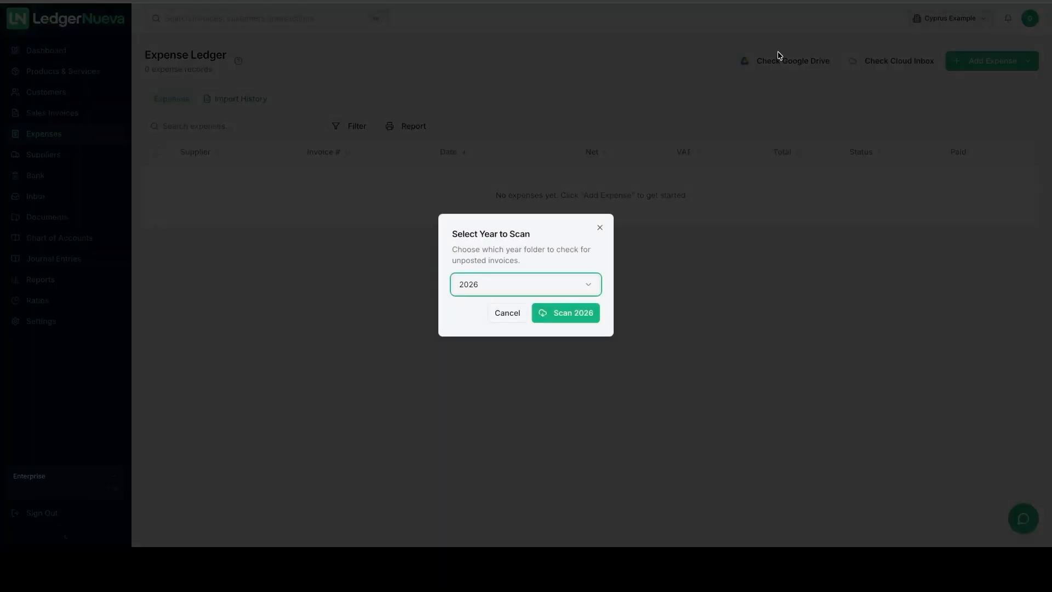
pyautogui.click(575, 315)
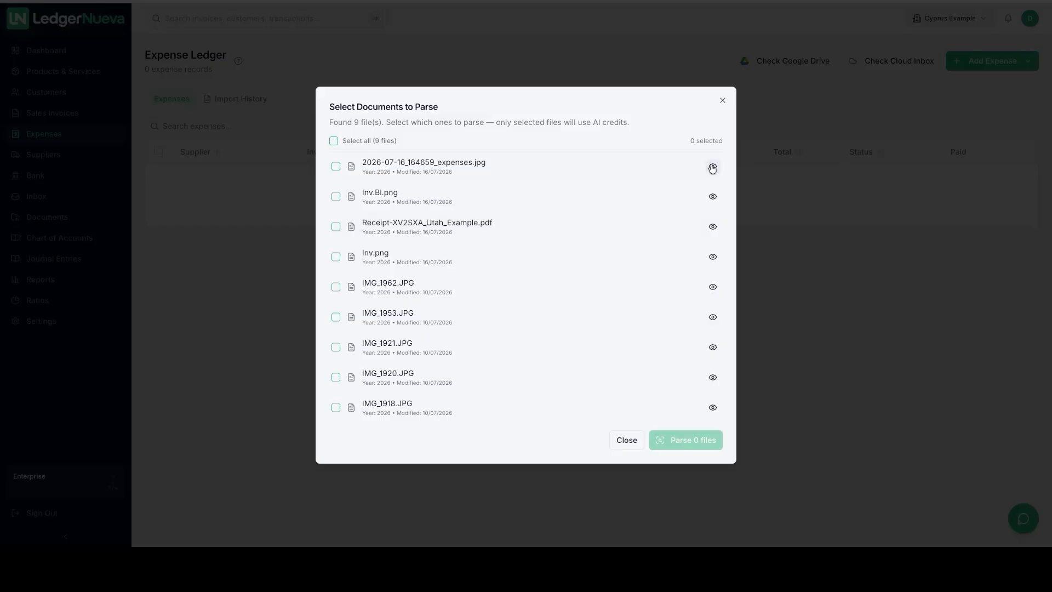
# Step: Preview 2026-07-16_164659_expenses.jpg and Inv.Bl.png, and select both documents for parsing
pyautogui.click(713, 167)
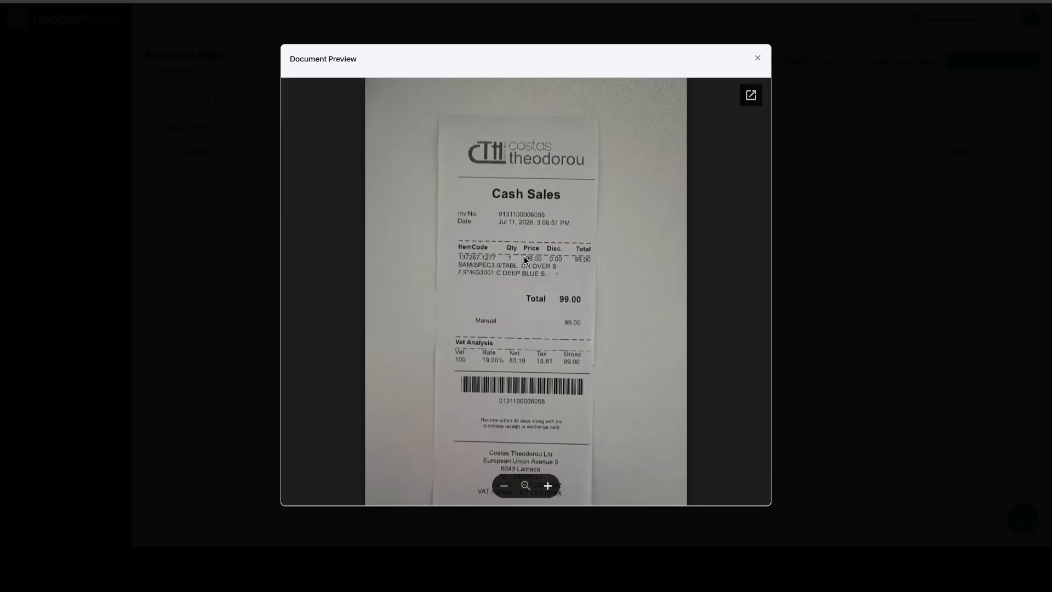
pyautogui.click(757, 58)
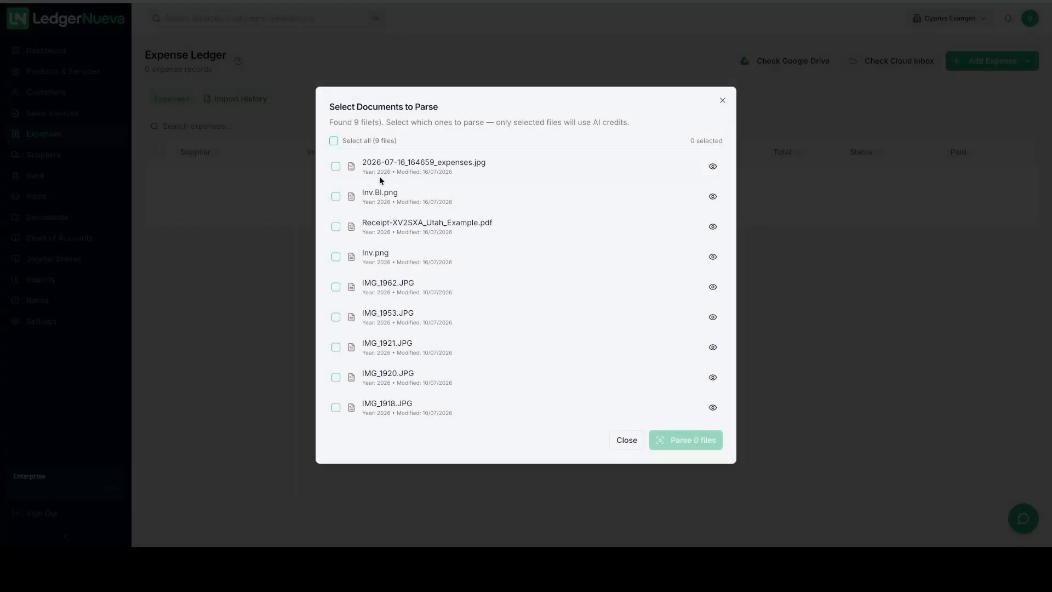
pyautogui.click(713, 196)
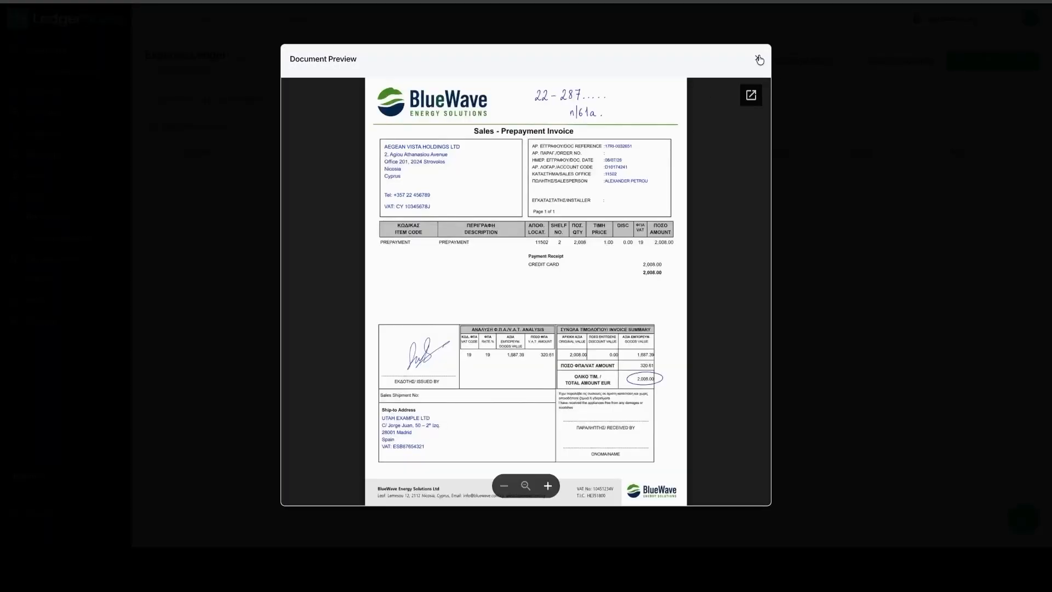
pyautogui.click(757, 58)
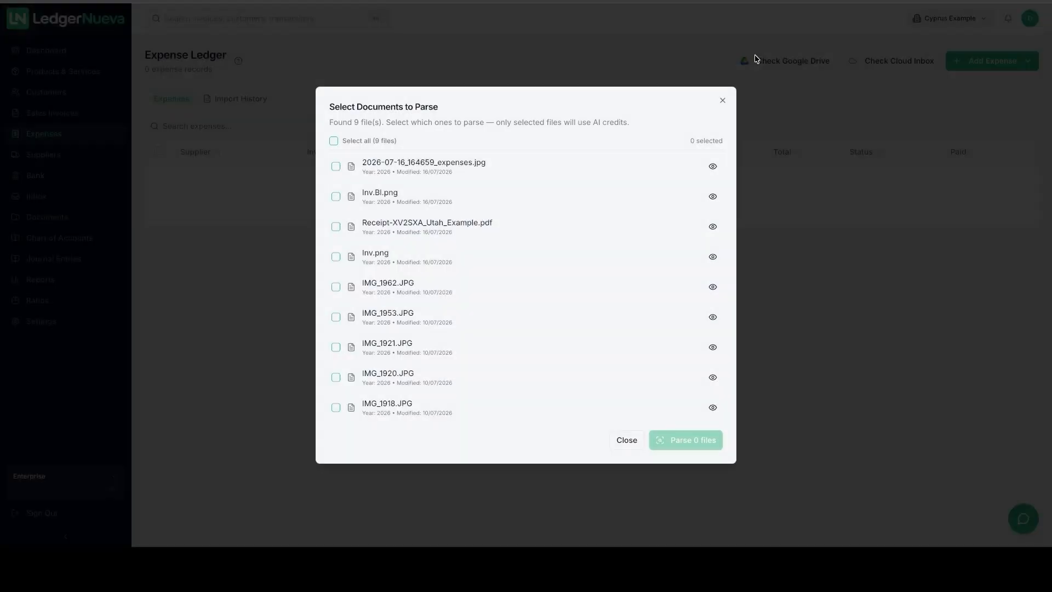
pyautogui.click(336, 167)
pyautogui.click(336, 196)
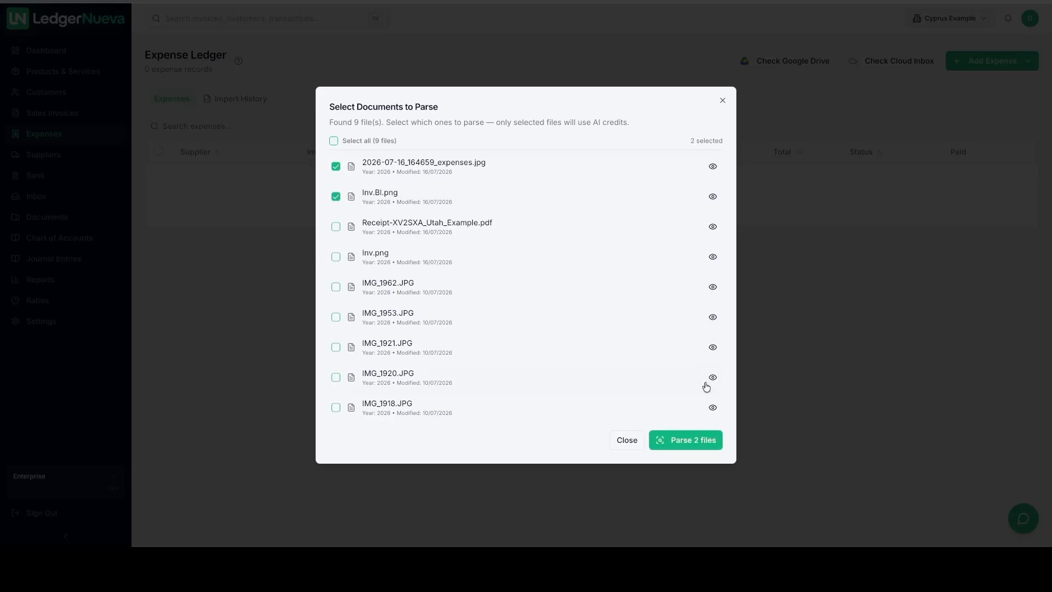
# Step: Preview IMG_1918.JPG and select it for parsing, and open and close the preview of IMG_1953.JPG
pyautogui.click(713, 407)
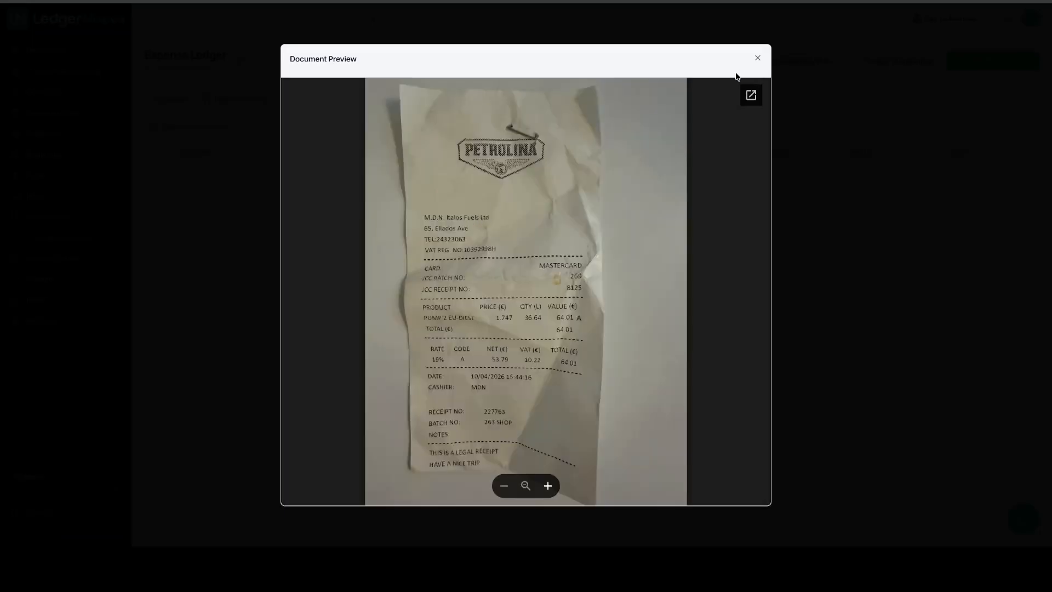
pyautogui.click(757, 58)
pyautogui.click(339, 408)
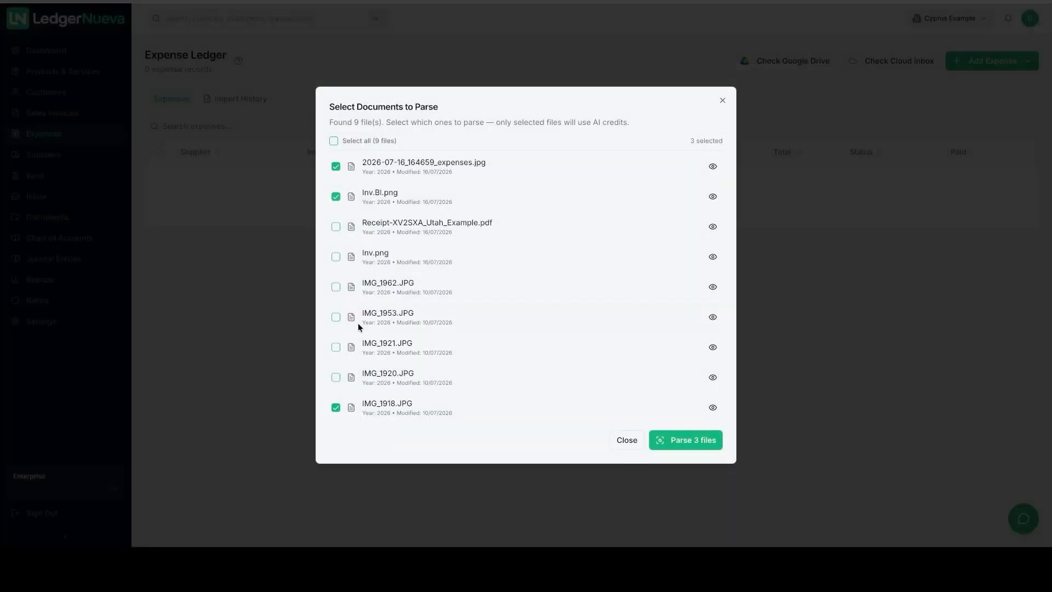
pyautogui.click(712, 317)
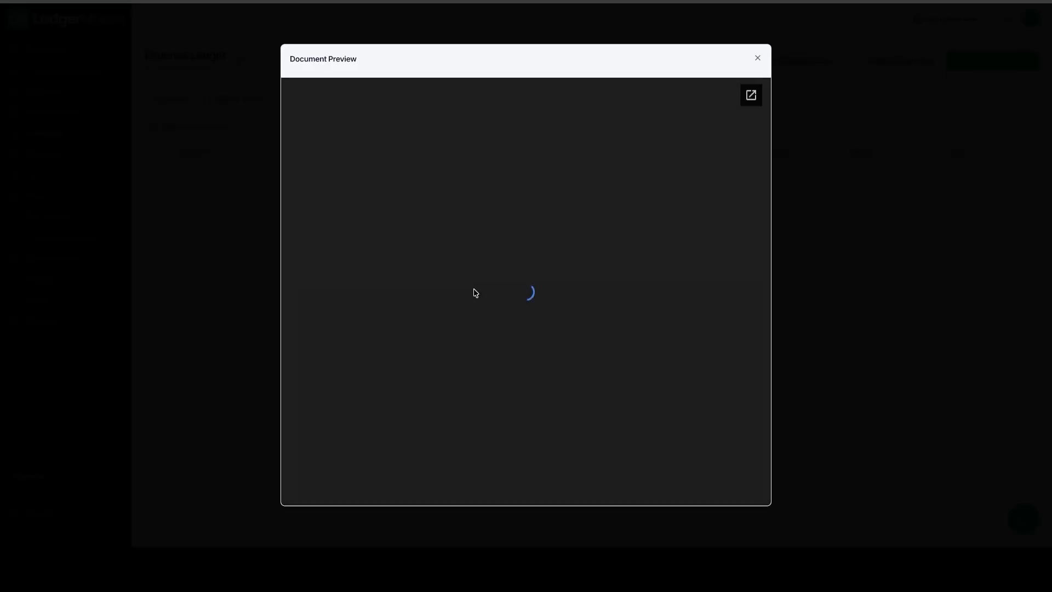
pyautogui.click(757, 58)
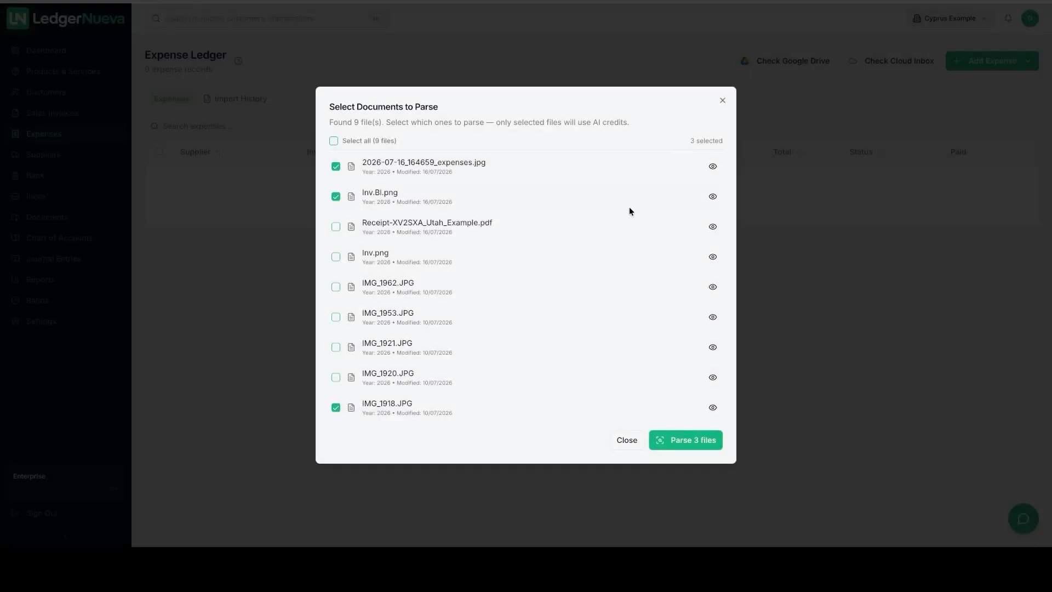
# Step: Preview and select IMG_1962.JPG and IMG_1921.JPG, and parse the five selected files
pyautogui.click(712, 288)
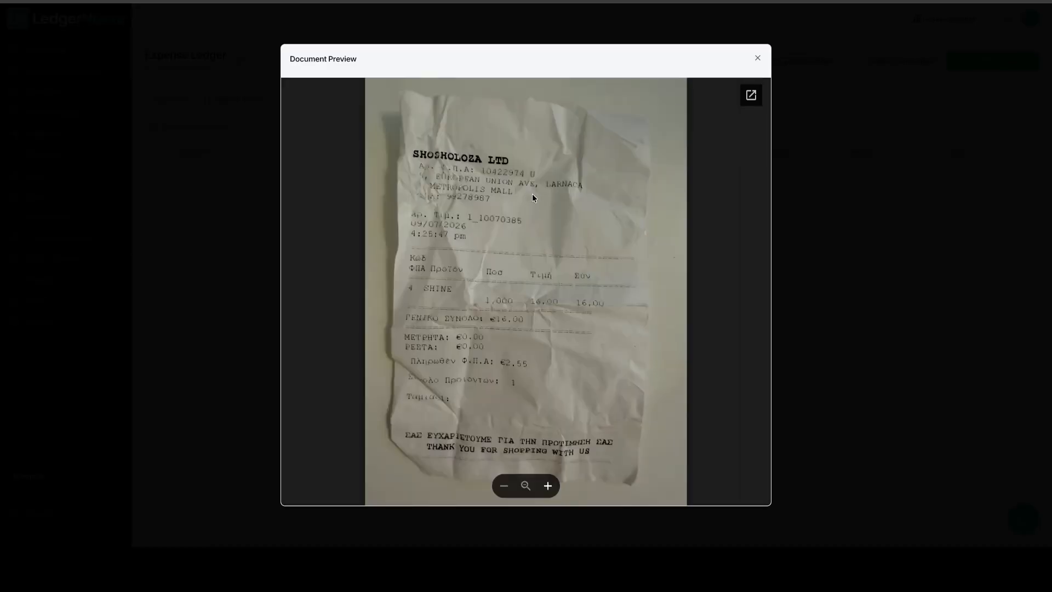
pyautogui.click(756, 59)
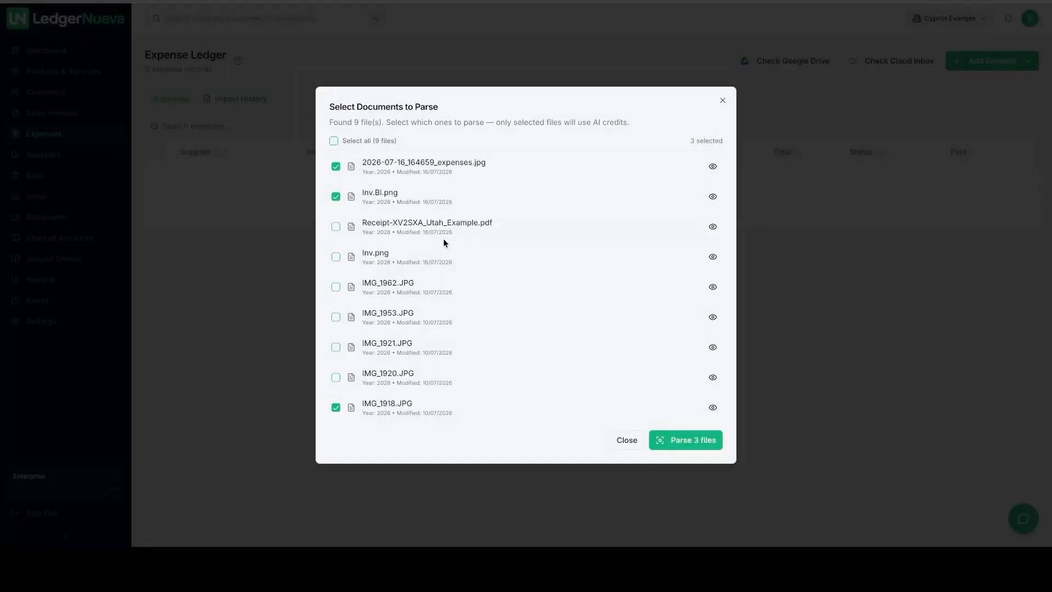
pyautogui.click(336, 286)
pyautogui.click(713, 347)
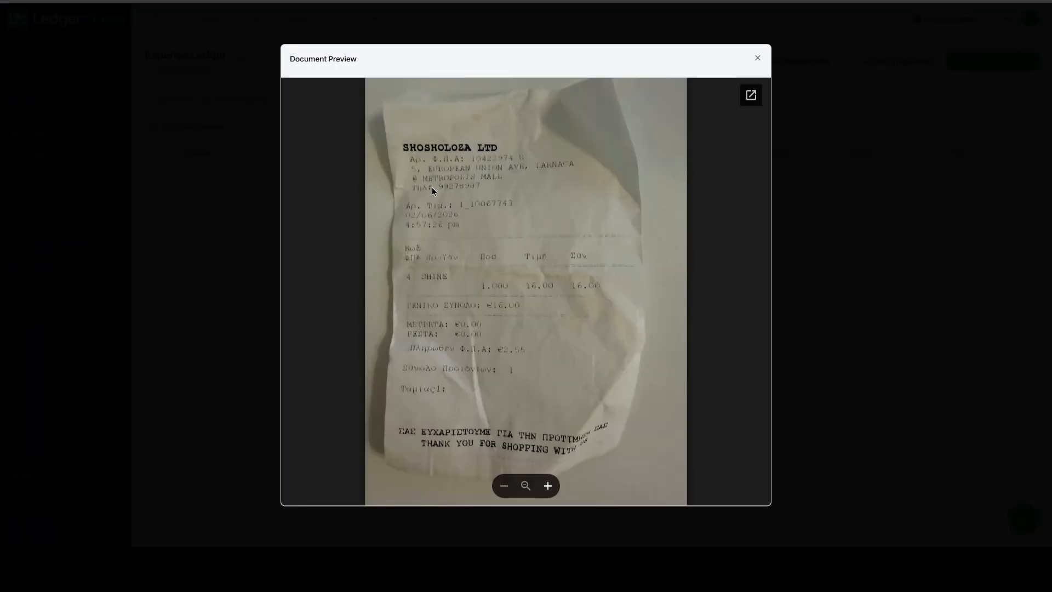
pyautogui.click(757, 58)
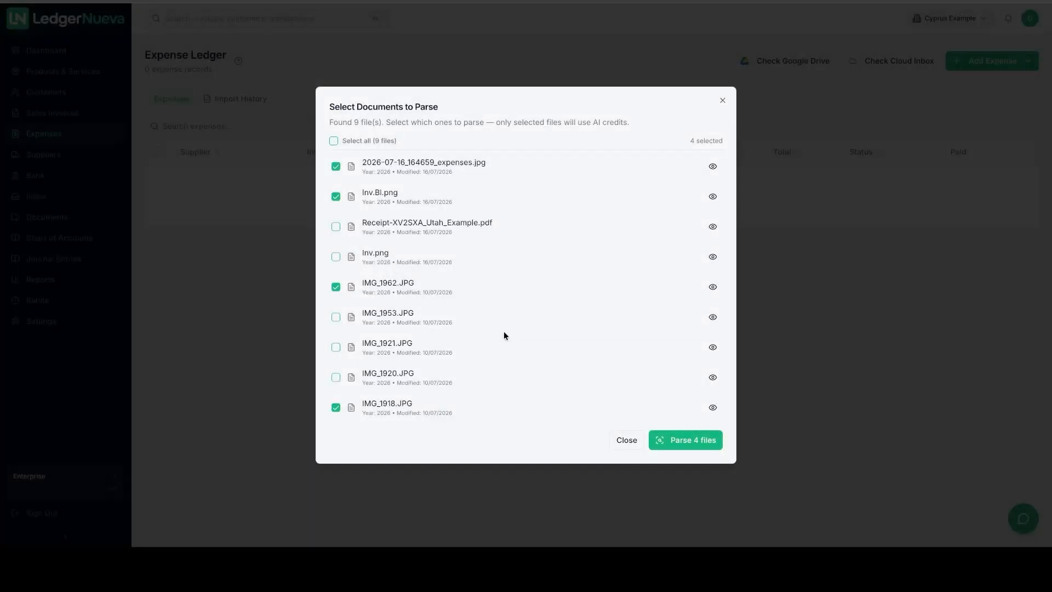
pyautogui.click(337, 347)
pyautogui.click(674, 438)
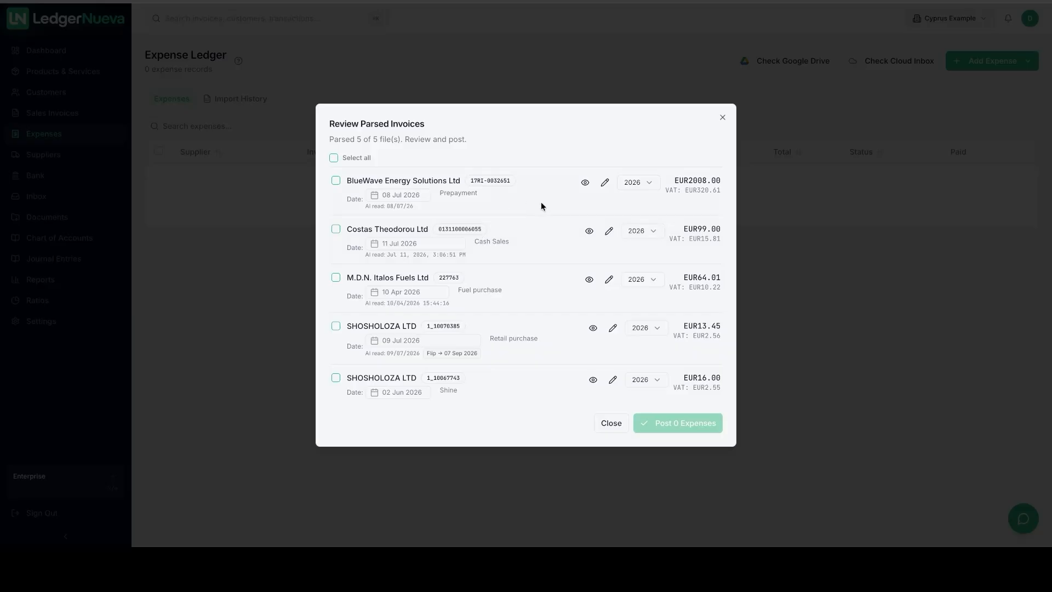
# Step: Open the BlueWave Energy Solutions Ltd details, check them against the source invoice, and select this expense for posting
pyautogui.click(605, 181)
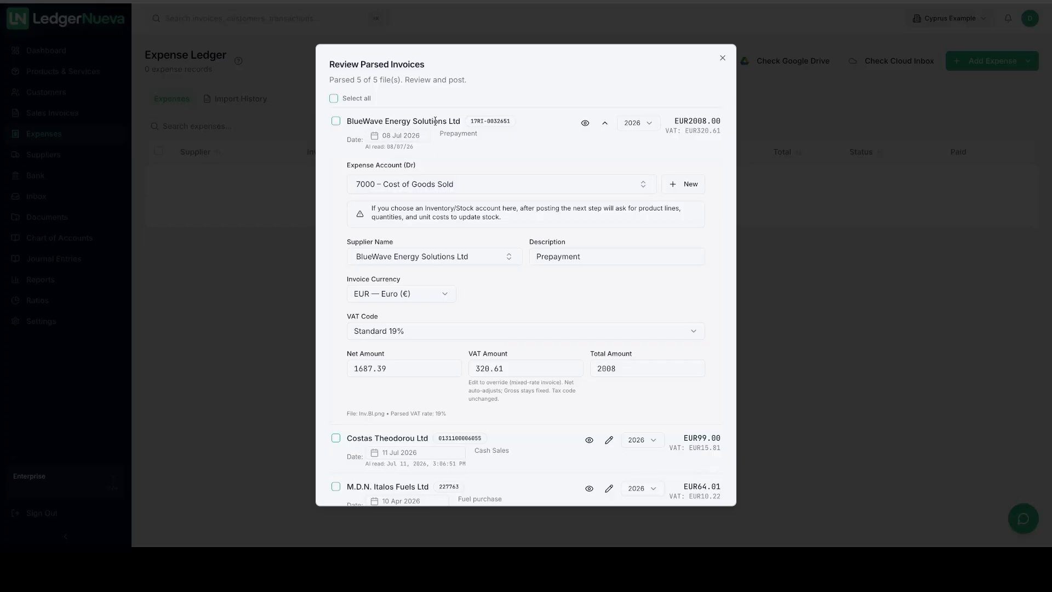
pyautogui.click(585, 122)
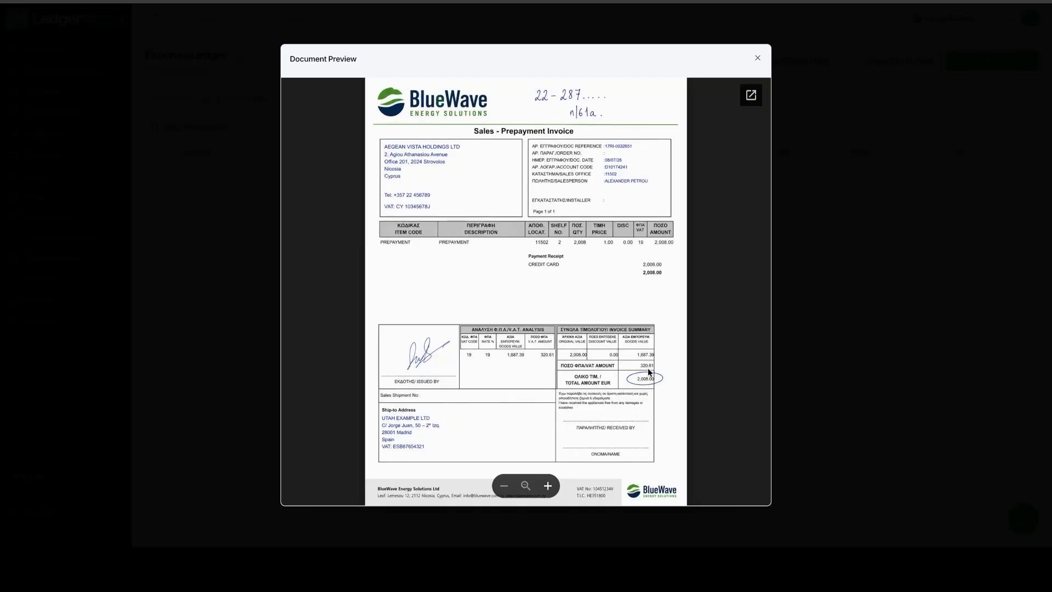
pyautogui.click(759, 59)
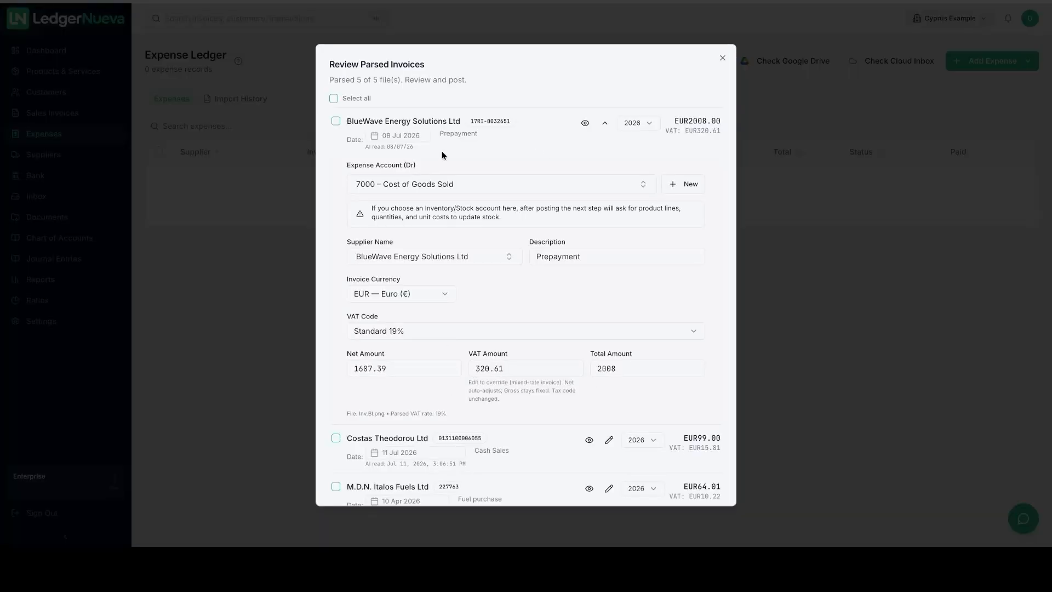
pyautogui.click(586, 124)
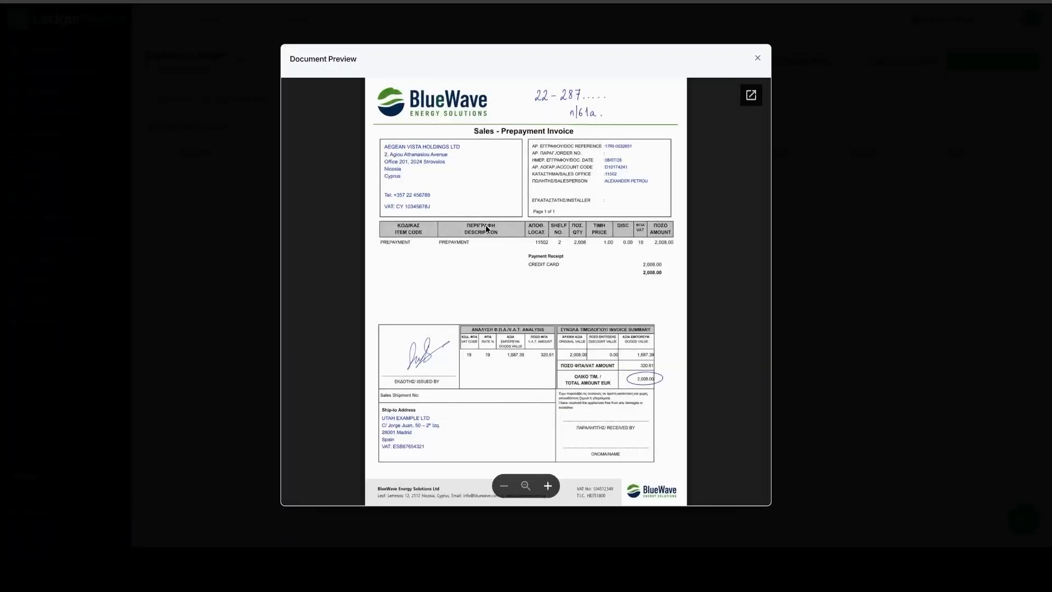
pyautogui.click(759, 60)
pyautogui.click(336, 121)
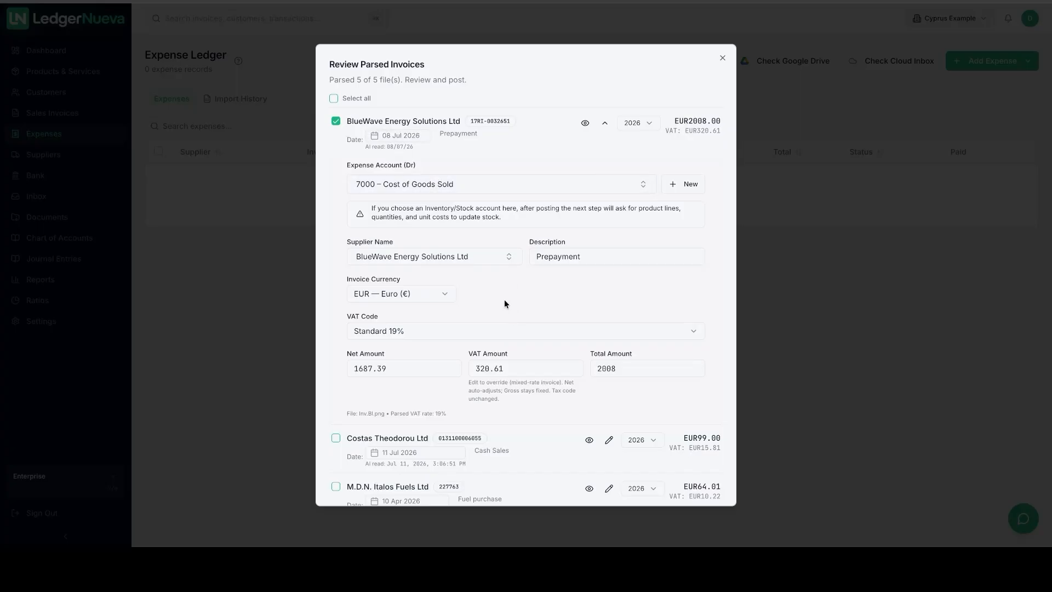
# Step: Set the BlueWave Energy Solutions Ltd expense account to 2020 – Plant & Machinery
pyautogui.click(515, 186)
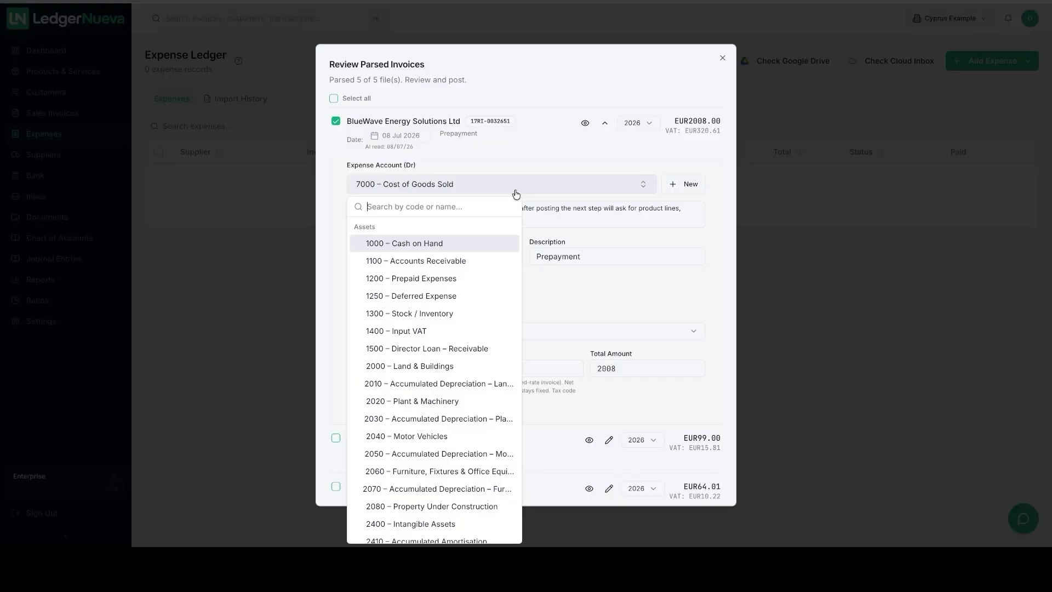
pyautogui.write('20')
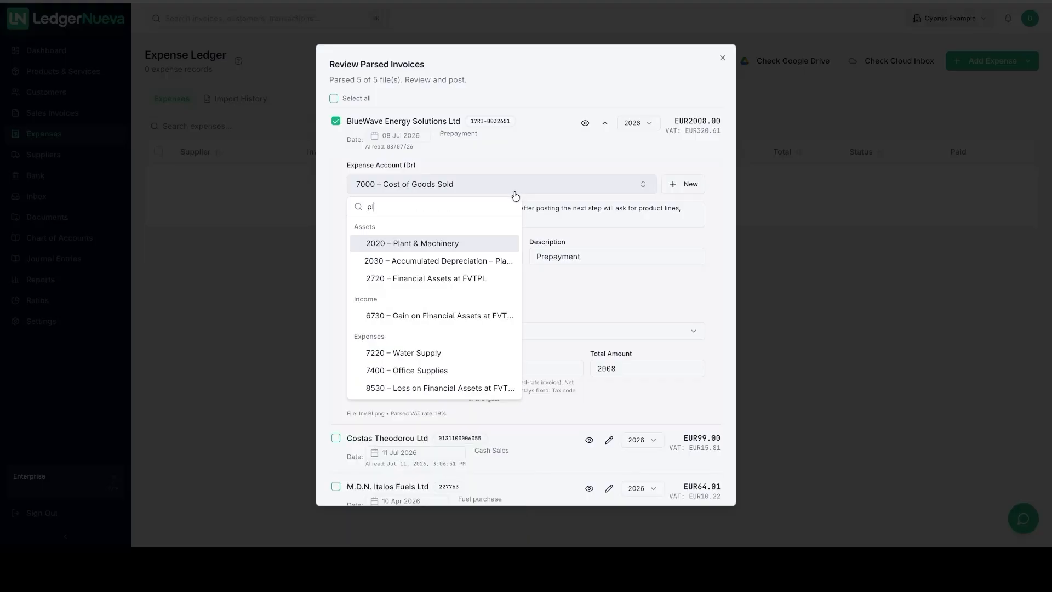
pyautogui.click(432, 244)
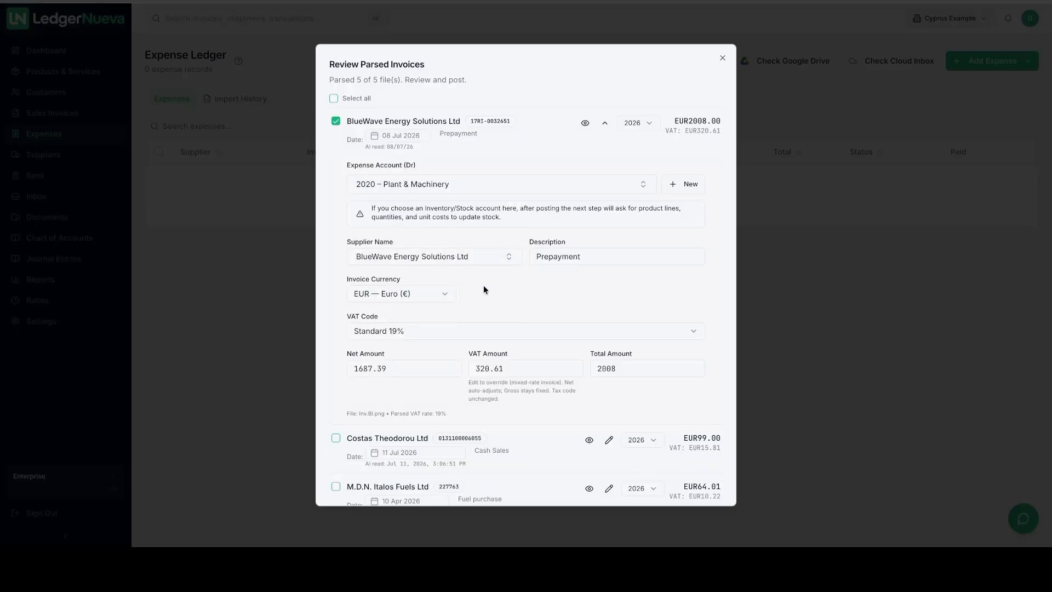
# Step: Open the Costas Theodorou Ltd expense details and check the date and amounts against the source receipt
pyautogui.scroll(-3, 547, 296)
pyautogui.click(609, 294)
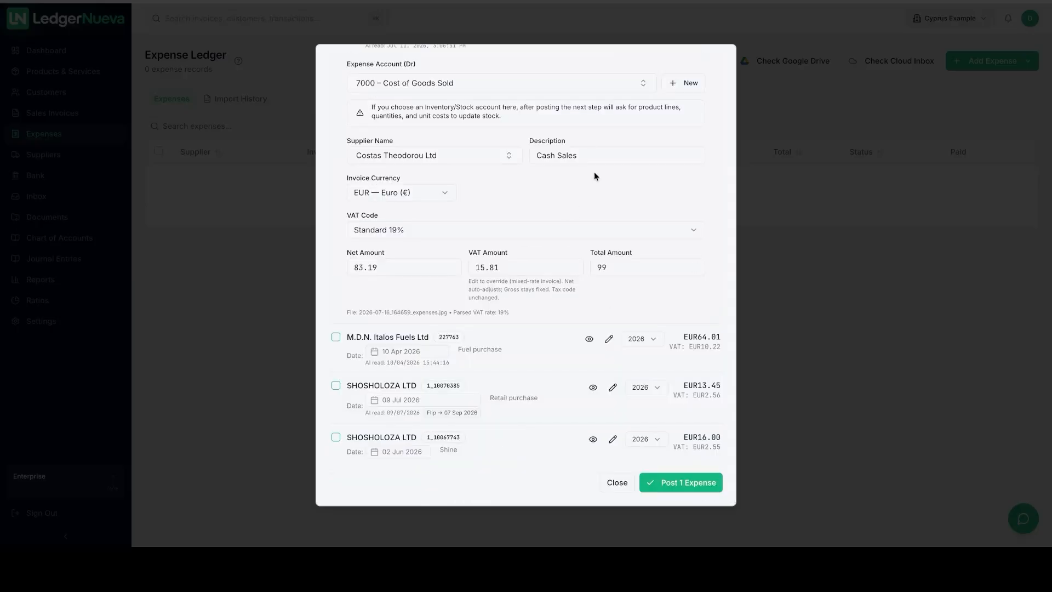
pyautogui.scroll(2, 594, 172)
pyautogui.click(589, 86)
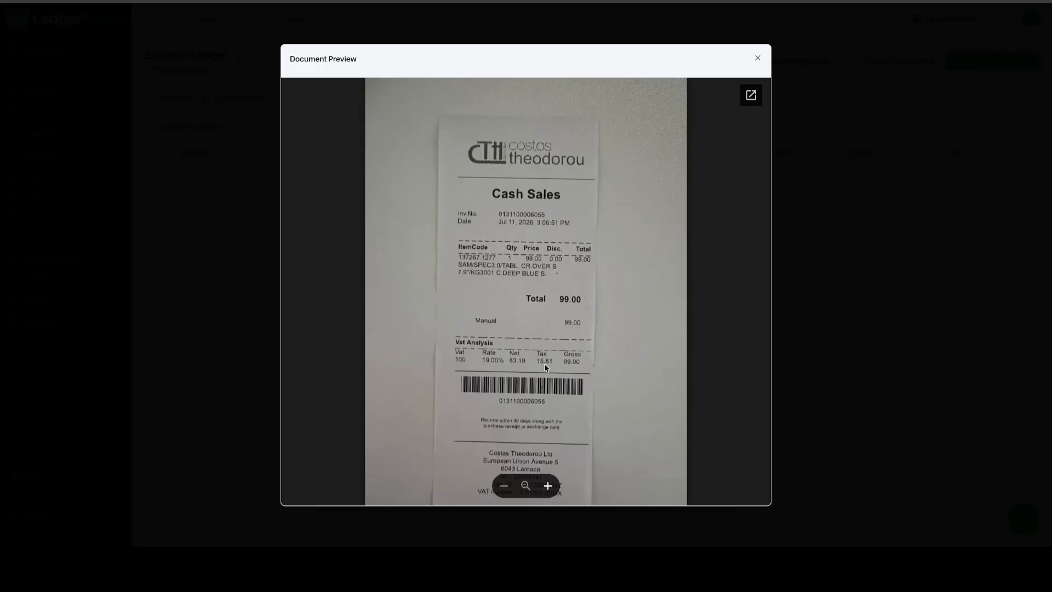
pyautogui.click(757, 59)
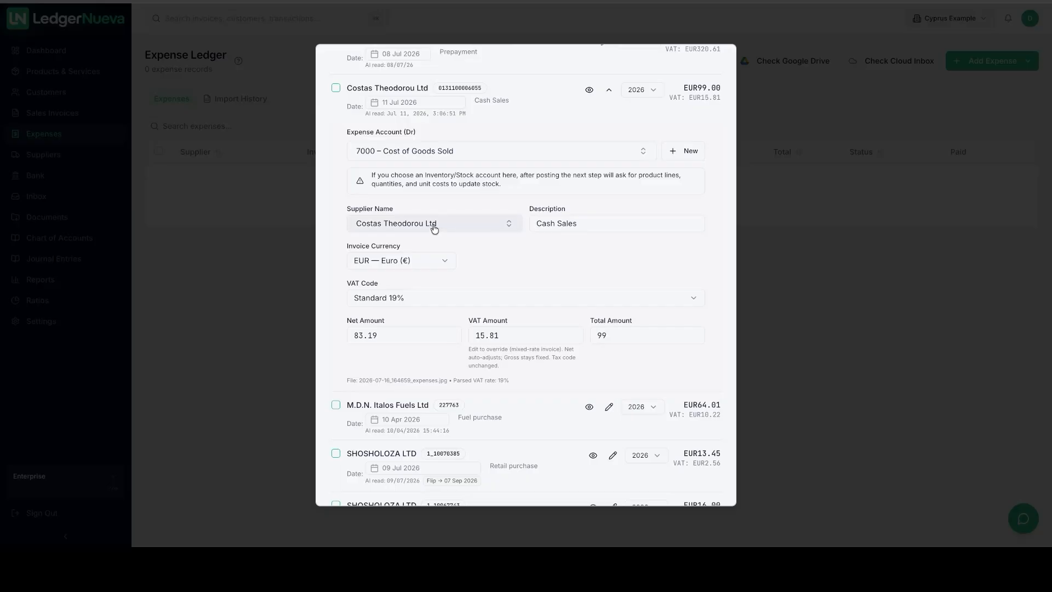
# Step: Set the Costas Theodorou Ltd expense account to 7610 – Travelling and select the expense for posting
pyautogui.scroll(1, 490, 250)
pyautogui.click(511, 166)
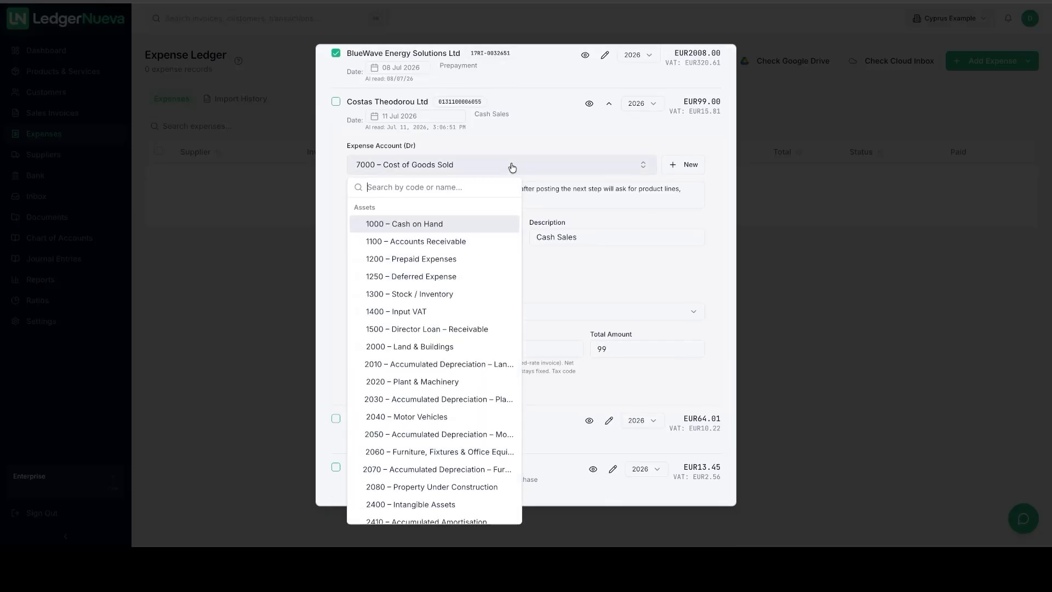
pyautogui.write('trav')
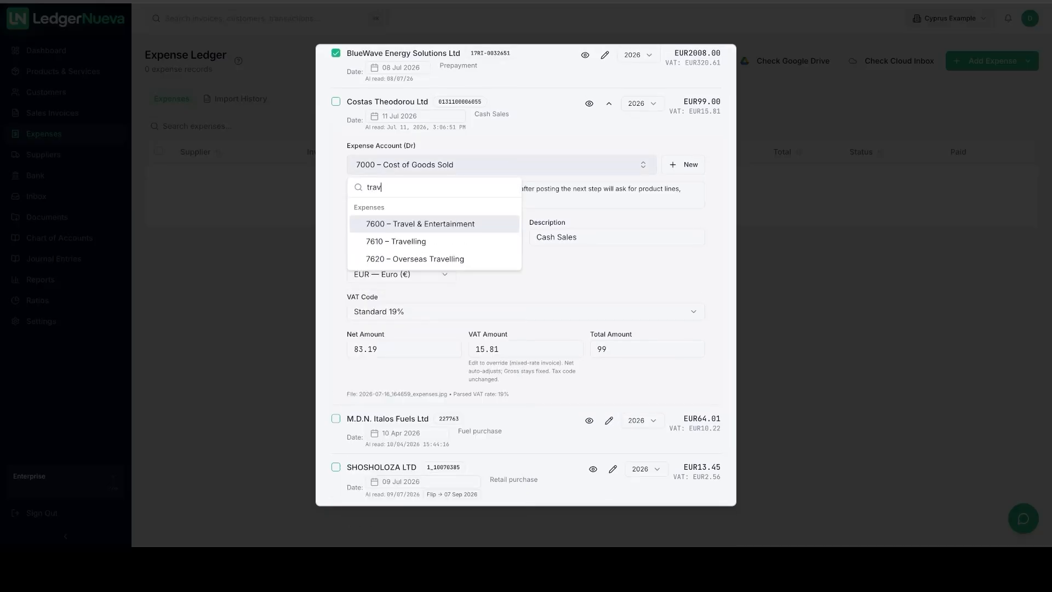
pyautogui.click(426, 242)
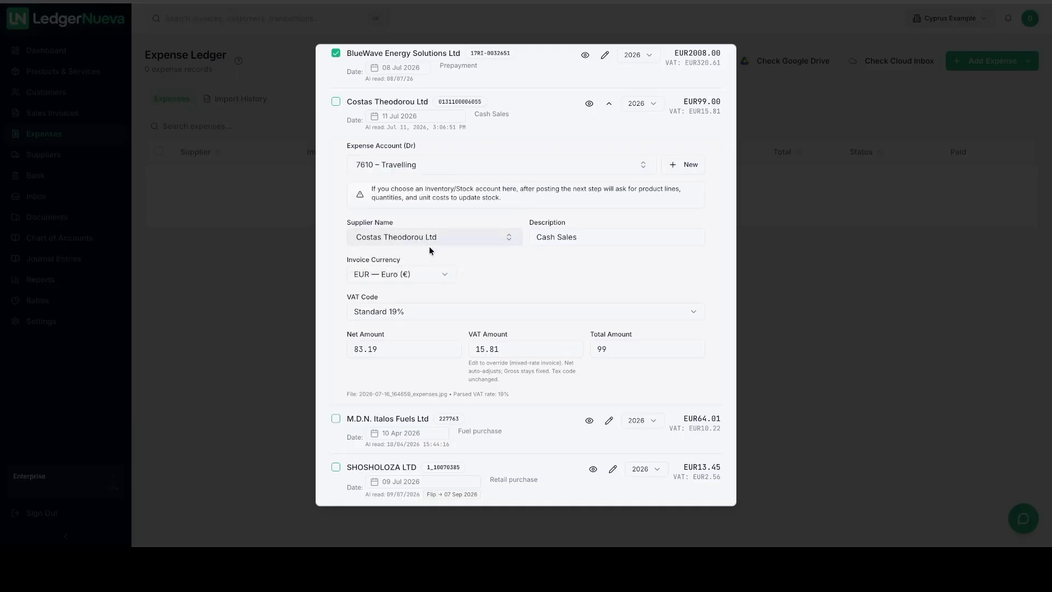
# Step: Open the M.D.N. Italos Fuels Ltd expense details and check them against the fuel receipt
pyautogui.scroll(-3, 487, 274)
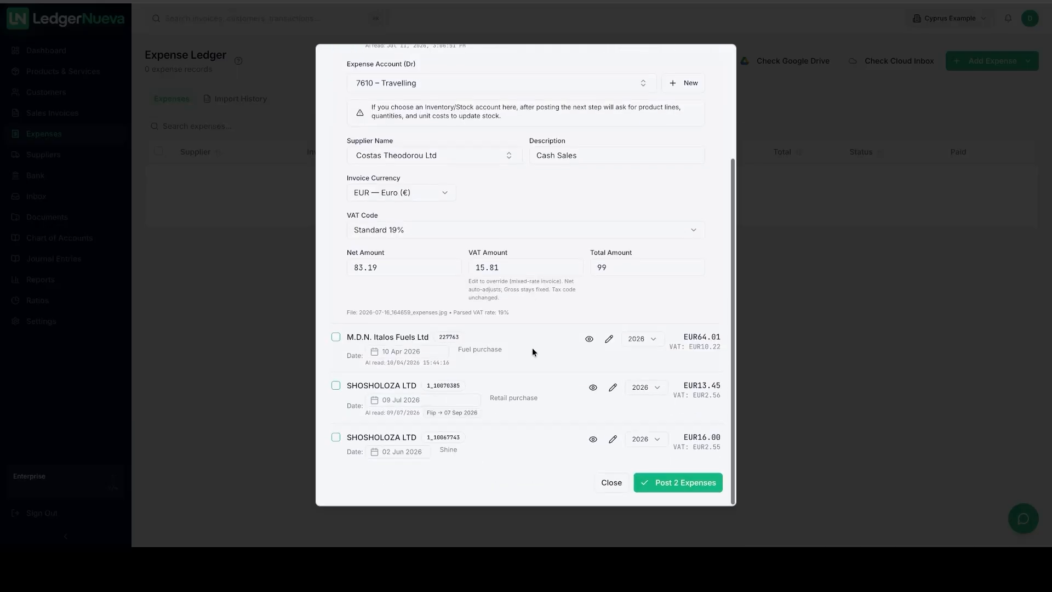
pyautogui.click(608, 339)
pyautogui.click(590, 104)
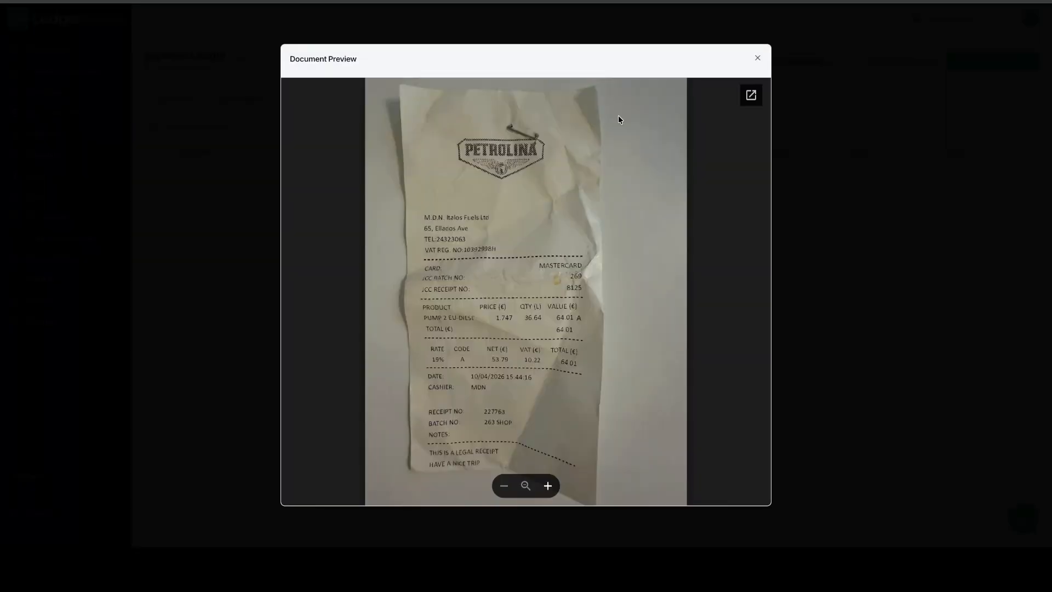
pyautogui.click(759, 58)
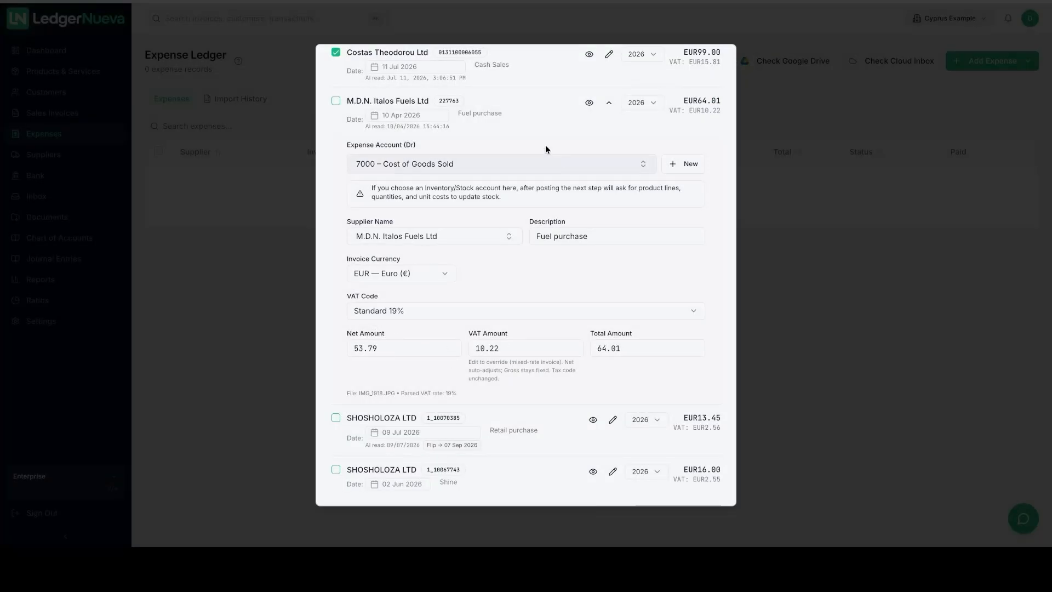
# Step: Include the M.D.N. Italos Fuels Ltd expense for posting and set its expense account to 7810 – Motor Vehicle Expenses
pyautogui.click(465, 169)
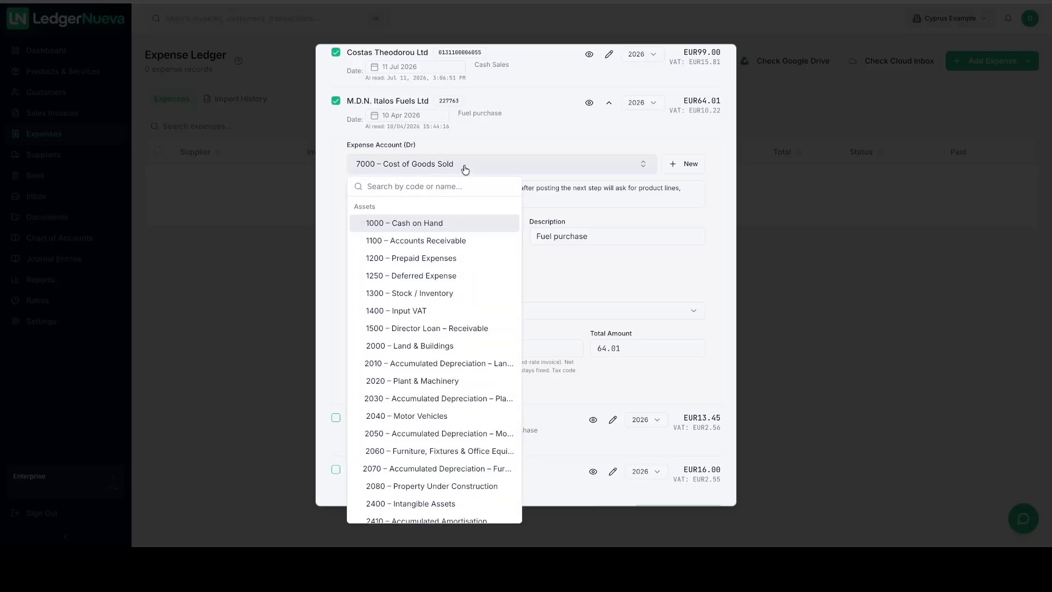
pyautogui.write('vehi')
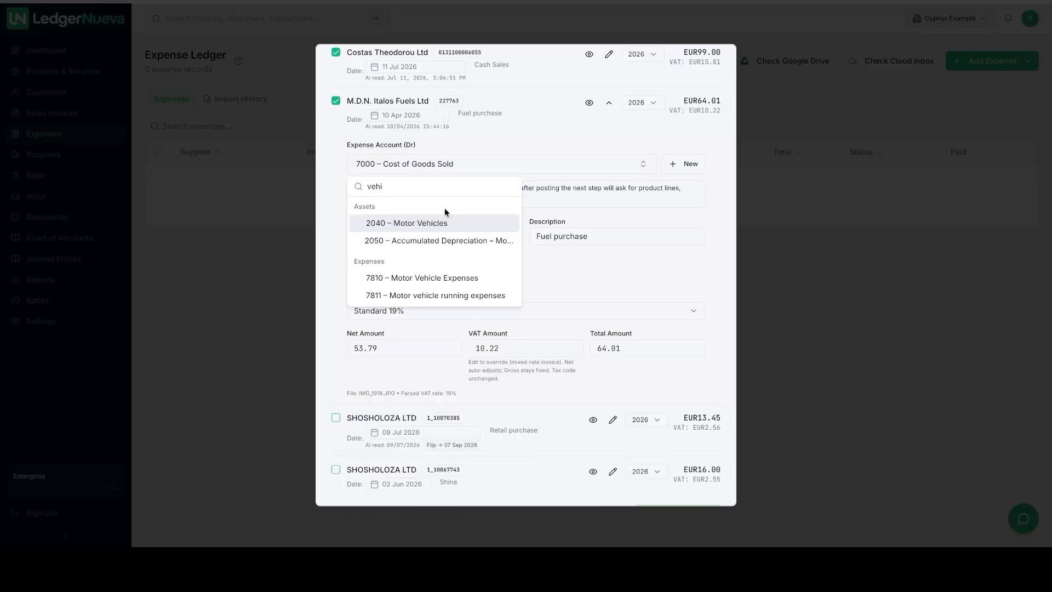
pyautogui.click(452, 274)
# Step: Select both SHOSHOLOZA LTD expenses for posting
pyautogui.scroll(-1, 463, 354)
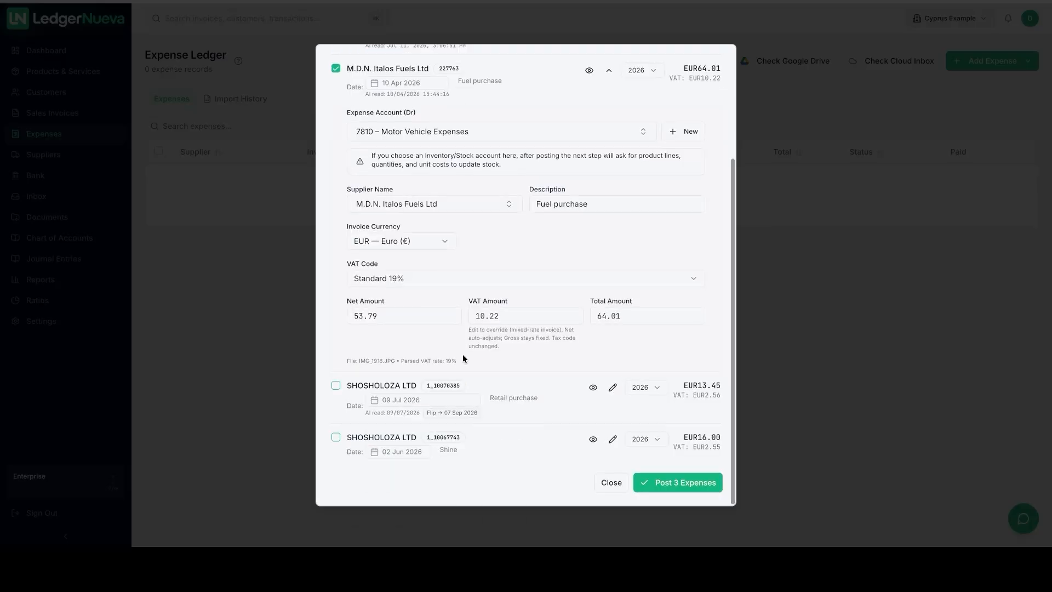
pyautogui.click(335, 385)
pyautogui.click(336, 438)
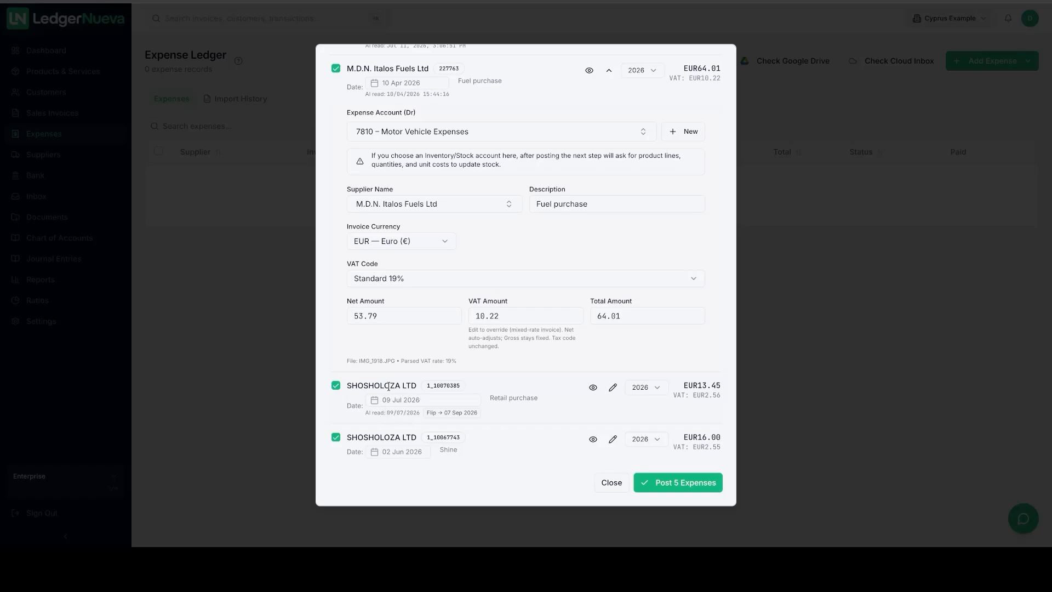
# Step: Set the expense account of the SHOSHOLOZA LTD retail purchase dated 09 Jul 2026 to 7810 – Motor Vehicle Expenses
pyautogui.click(613, 388)
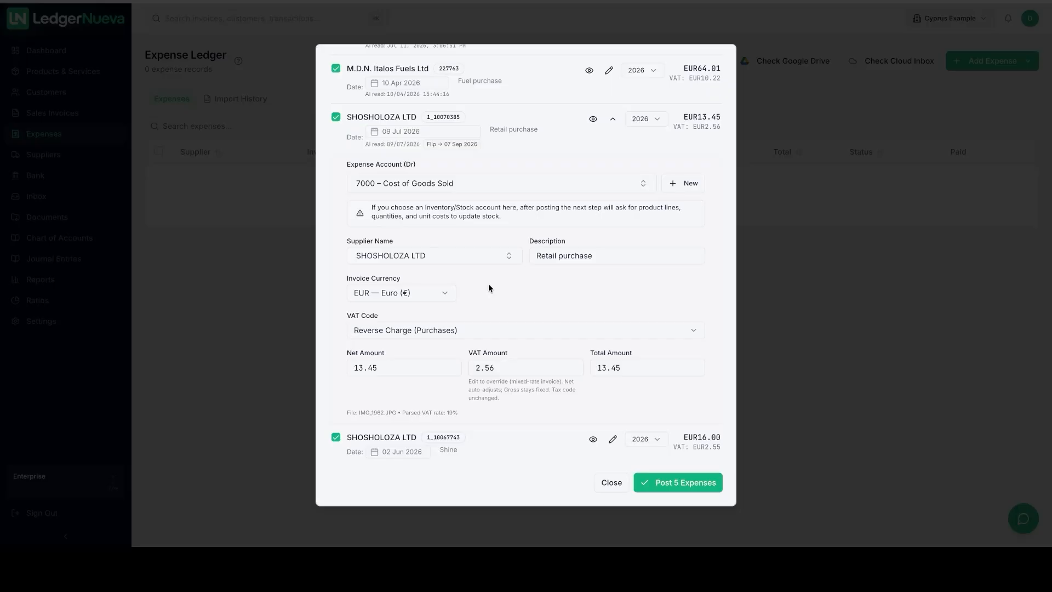
pyautogui.click(478, 185)
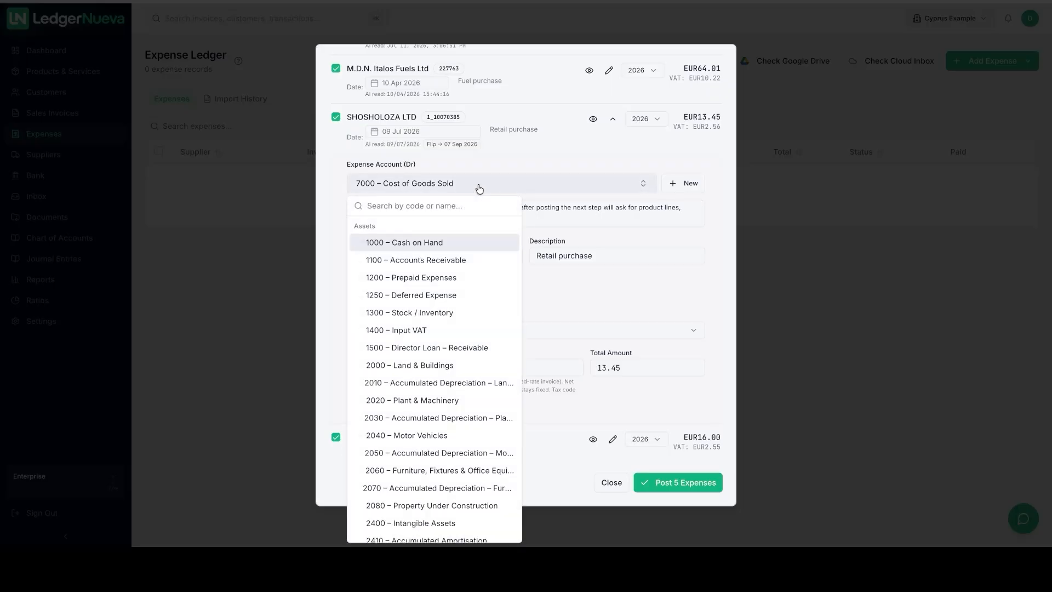
pyautogui.write('moto')
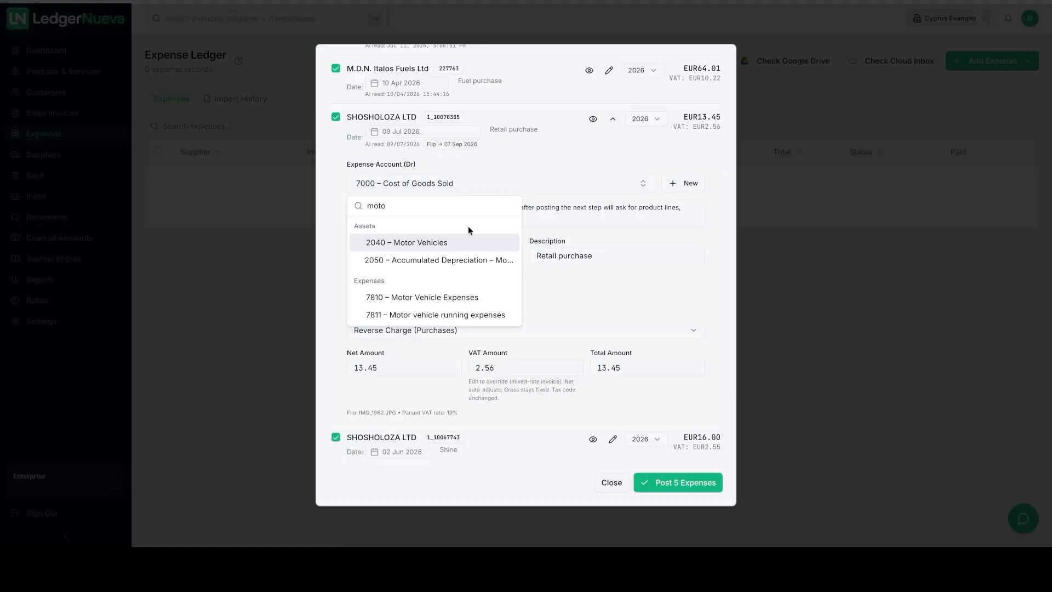
pyautogui.click(445, 299)
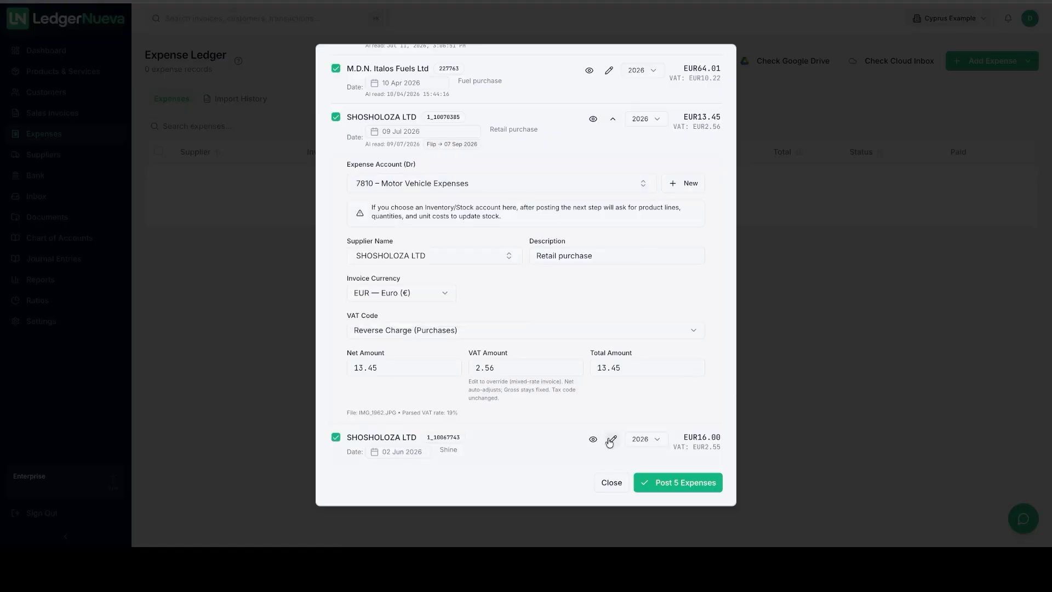
# Step: Set the expense account of the SHOSHOLOZA LTD "Shine" expense dated 02 Jun 2026 to 7810 – Motor Vehicle Expenses
pyautogui.click(613, 439)
pyautogui.click(460, 227)
pyautogui.write('moto')
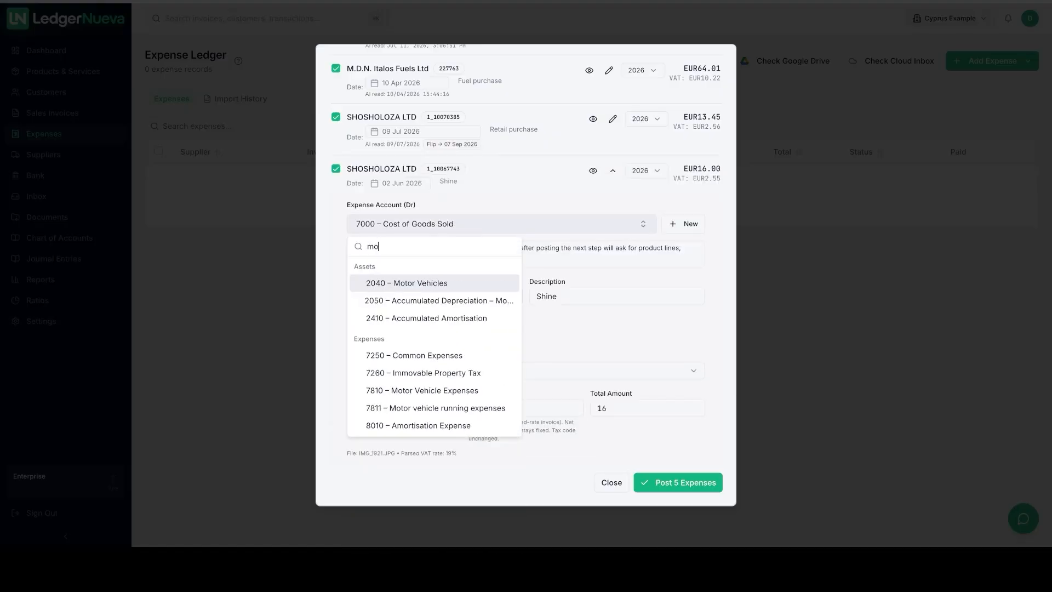
pyautogui.click(462, 336)
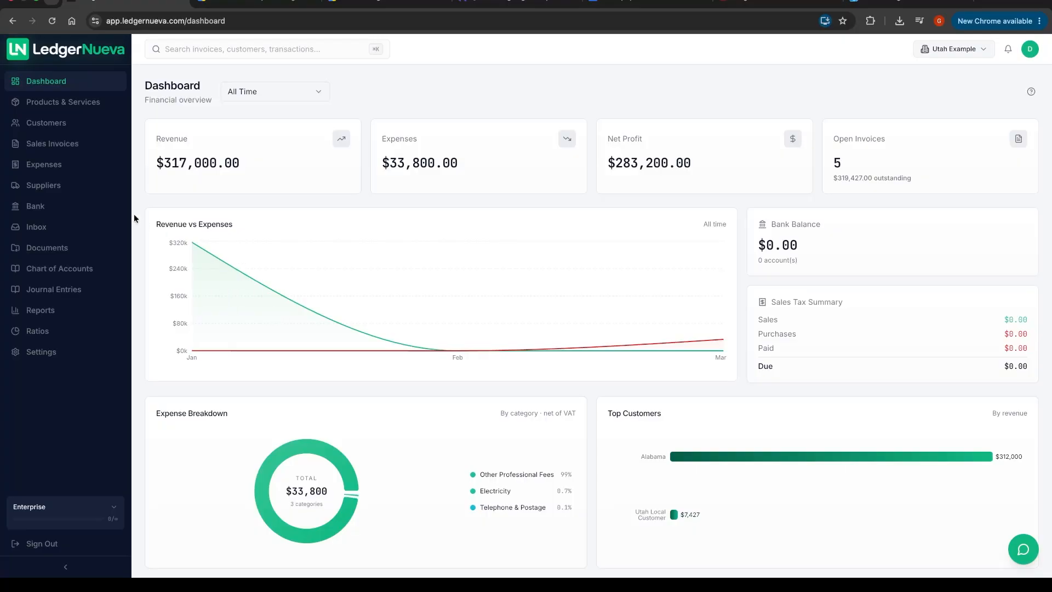
# Step: In the Utah Example supplier list, open Electricity Authority for editing and bring up its default expense account choices
pyautogui.click(64, 186)
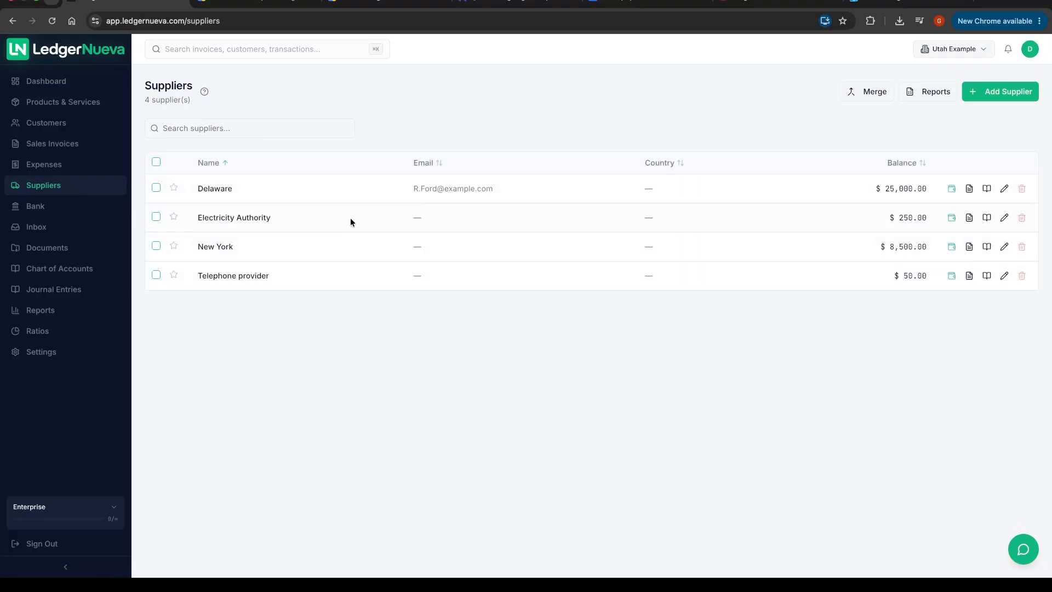
pyautogui.click(1004, 217)
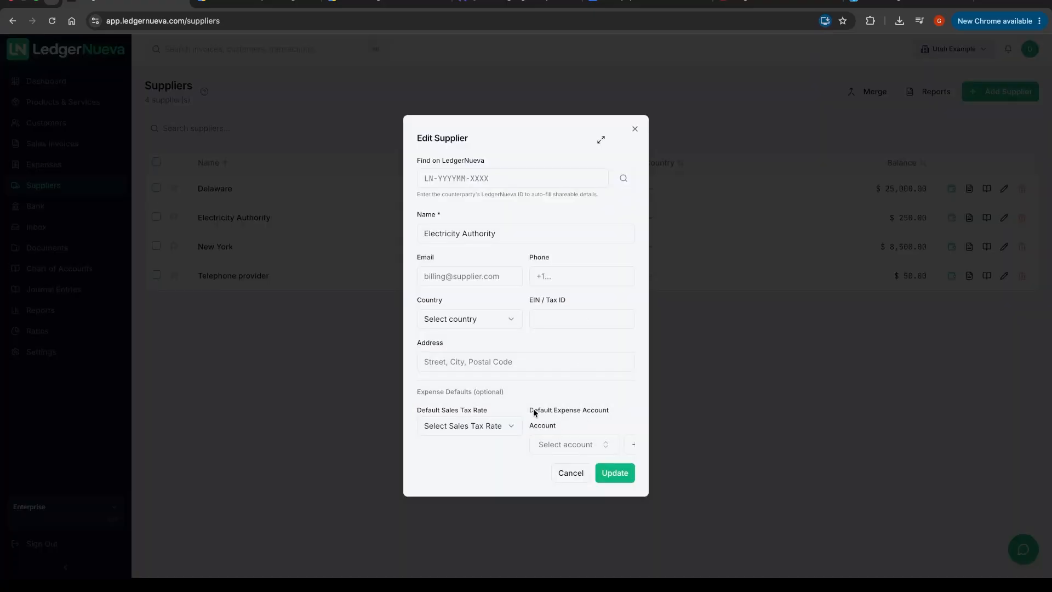
pyautogui.moveTo(530, 410); pyautogui.dragTo(610, 413)
pyautogui.click(589, 429)
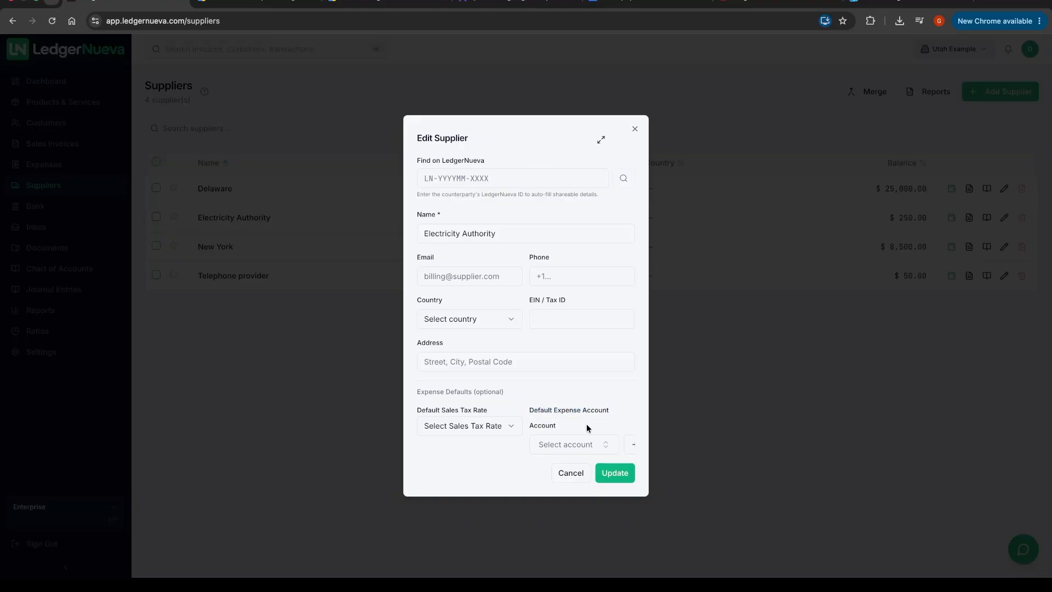
pyautogui.click(567, 448)
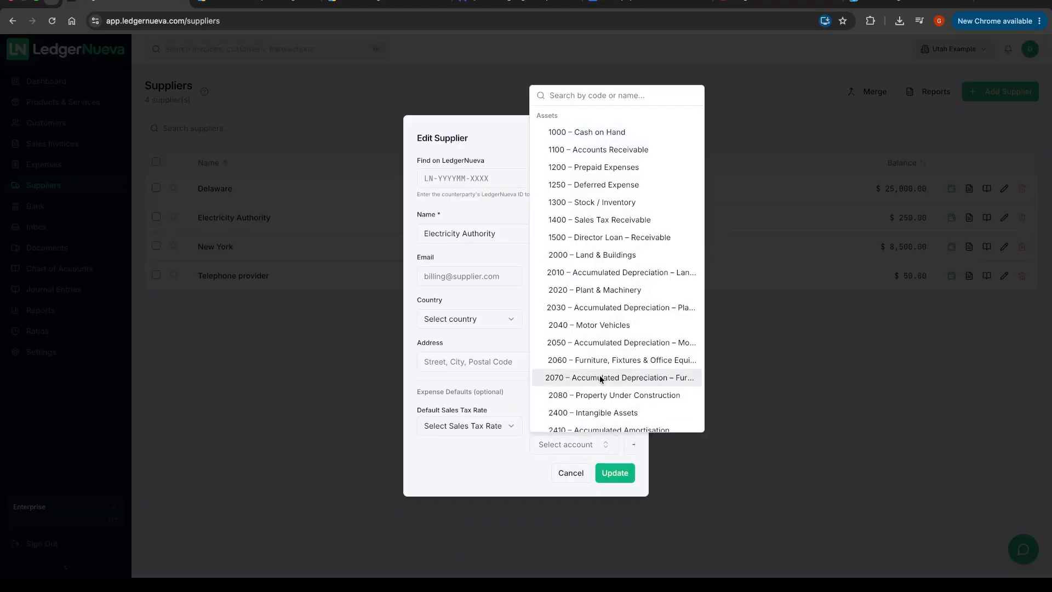
pyautogui.write('t')
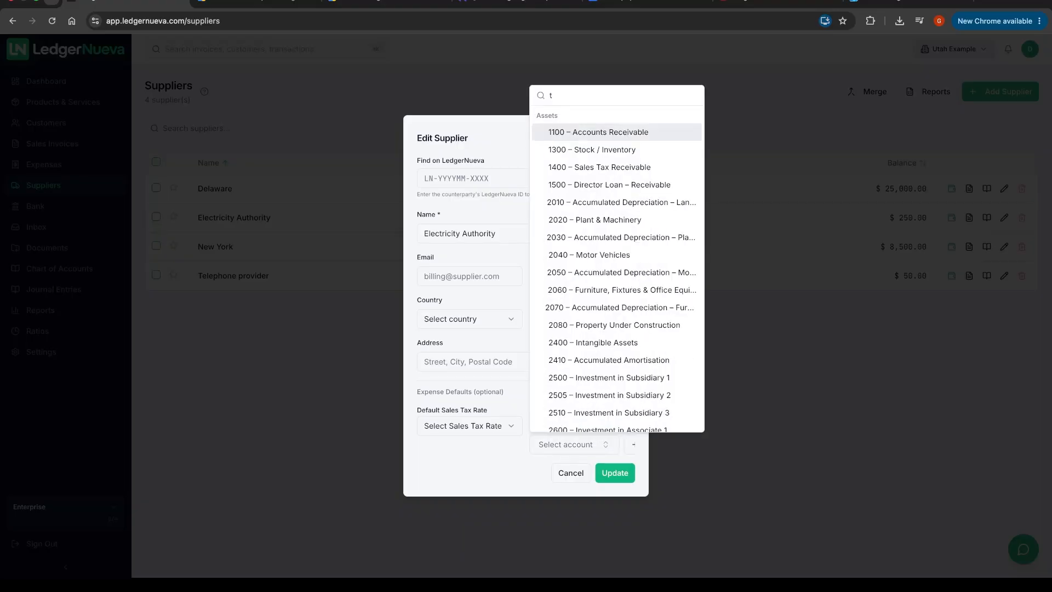
pyautogui.write('e')
pyautogui.write('e')
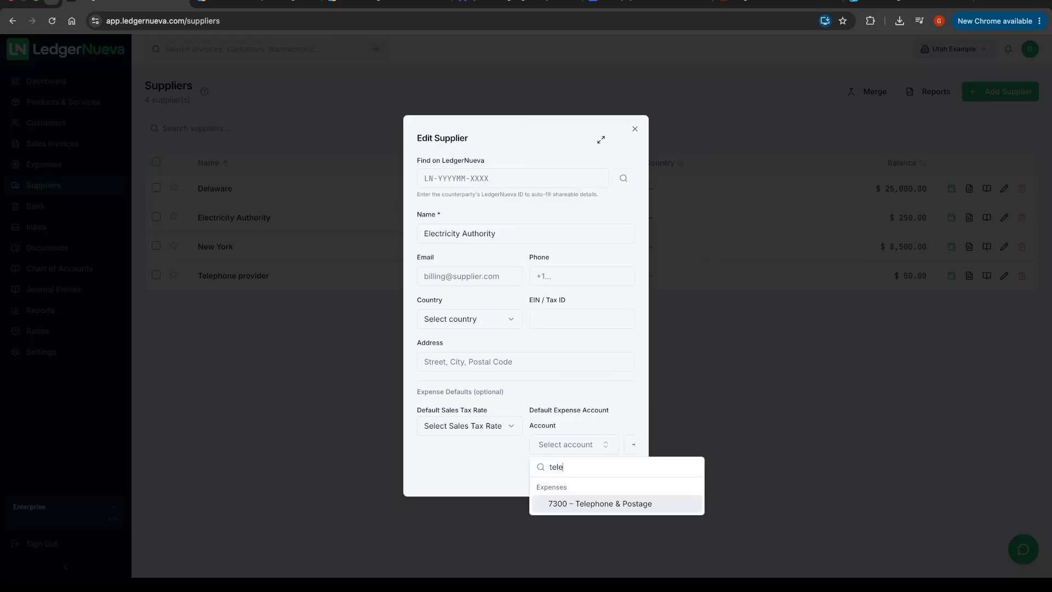
pyautogui.press('BackSpace')
pyautogui.press('BackSpace')
pyautogui.press('BackSpace')
pyautogui.press('BackSpace')
# Step: Set Electricity Authority's default expense account to 7210 – Electricity and save the supplier
pyautogui.write('ele')
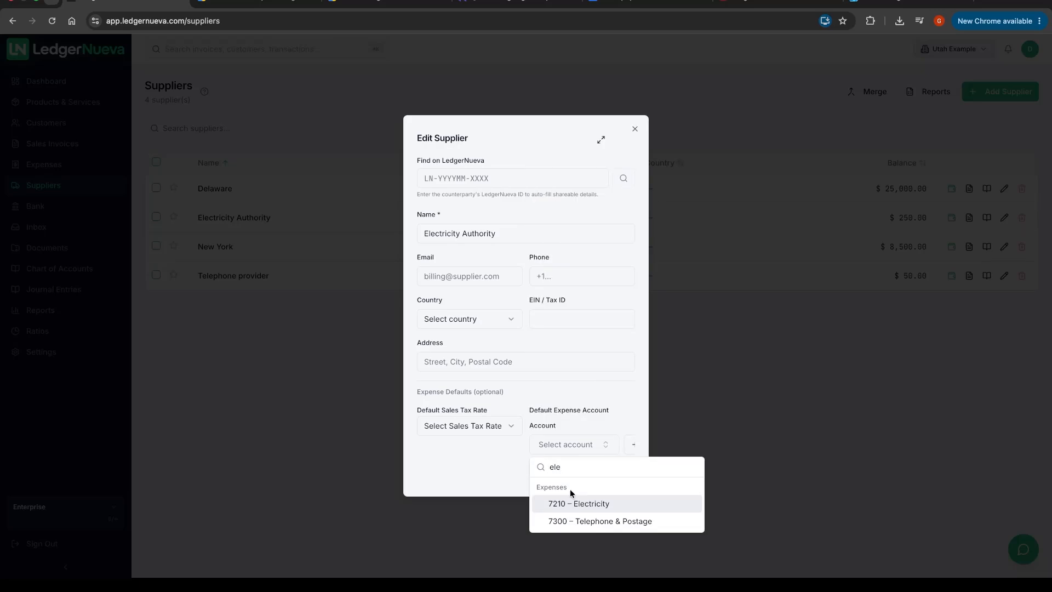
pyautogui.click(594, 506)
pyautogui.click(609, 483)
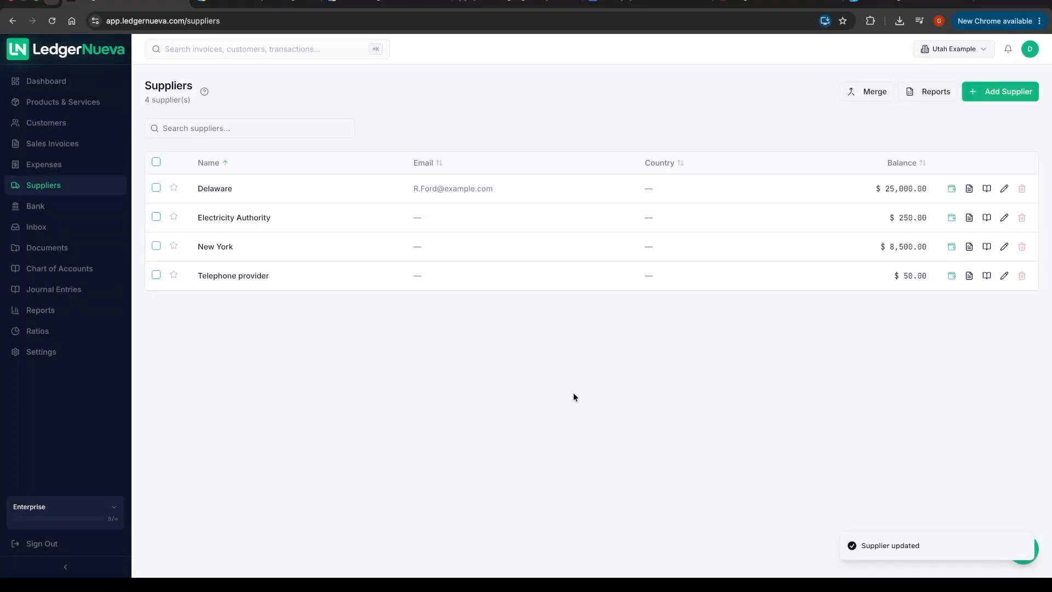
# Step: Set the Telephone provider supplier's default expense account to 7300 – Telephone & Postage and save the supplier
pyautogui.click(1004, 276)
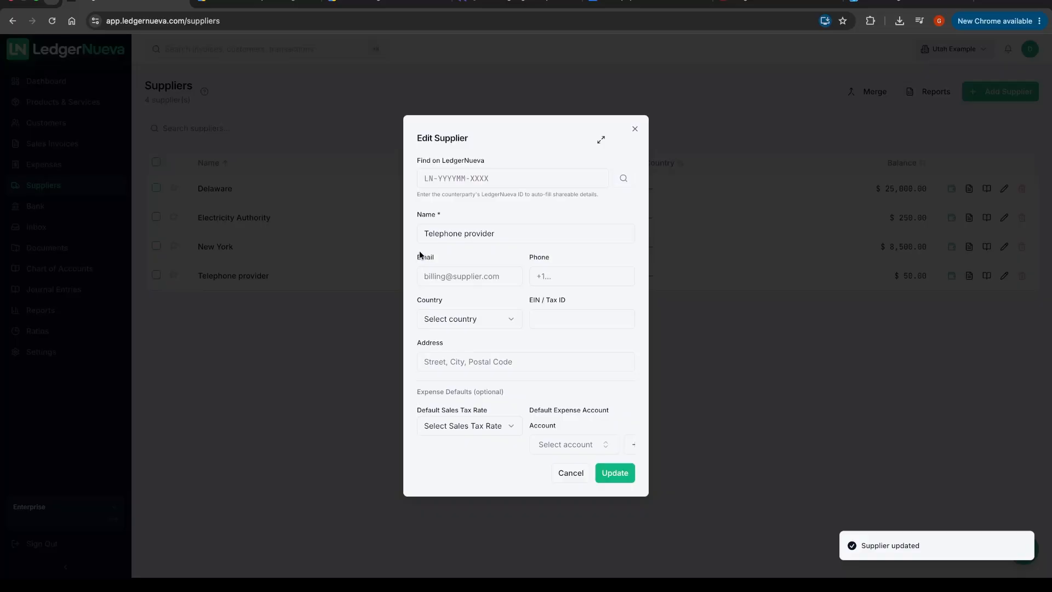
pyautogui.click(561, 446)
pyautogui.write('tele')
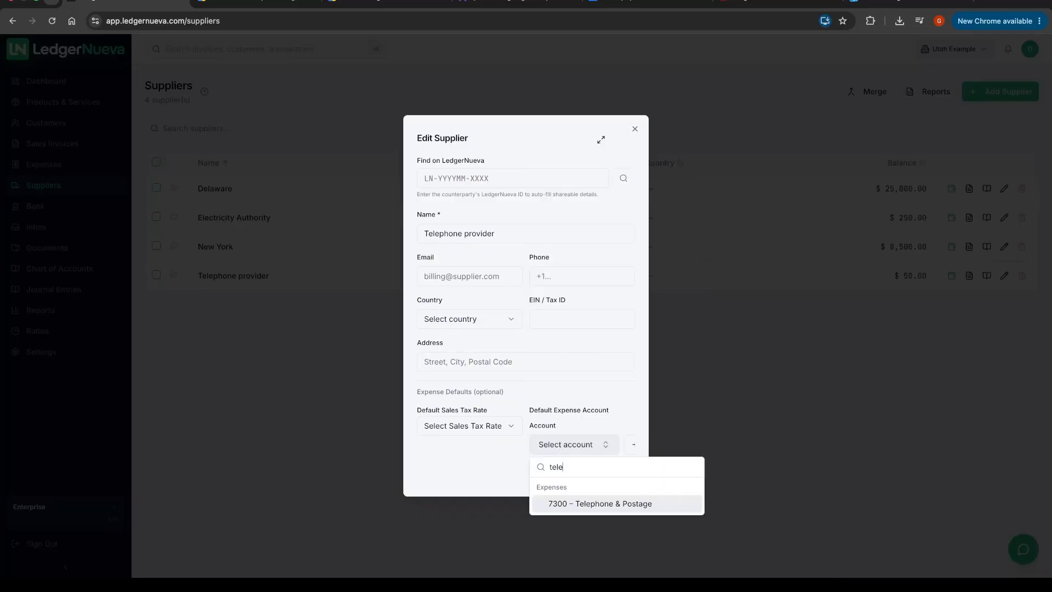
pyautogui.click(599, 503)
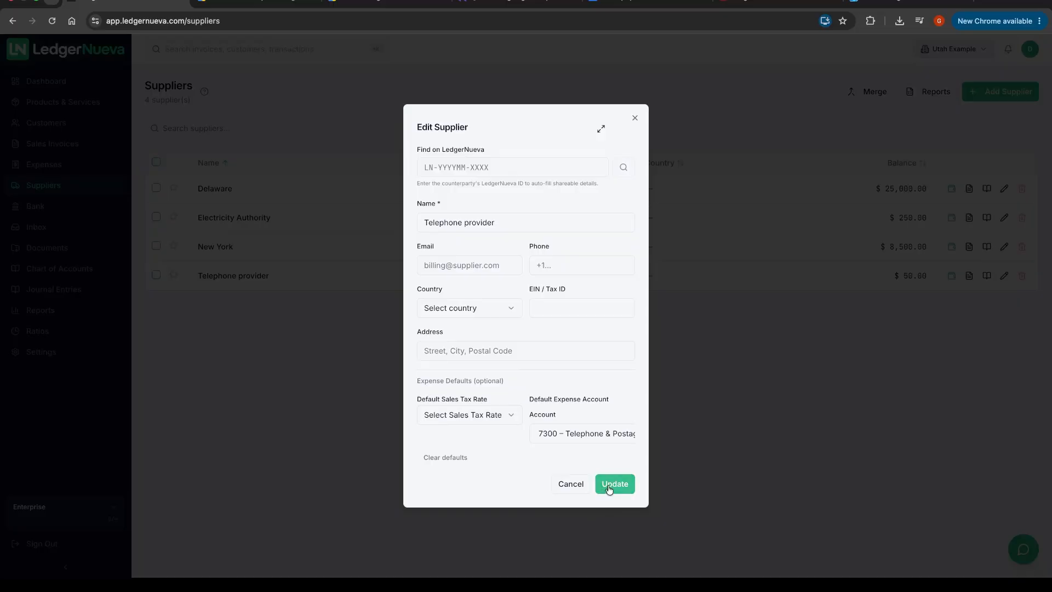
pyautogui.click(608, 485)
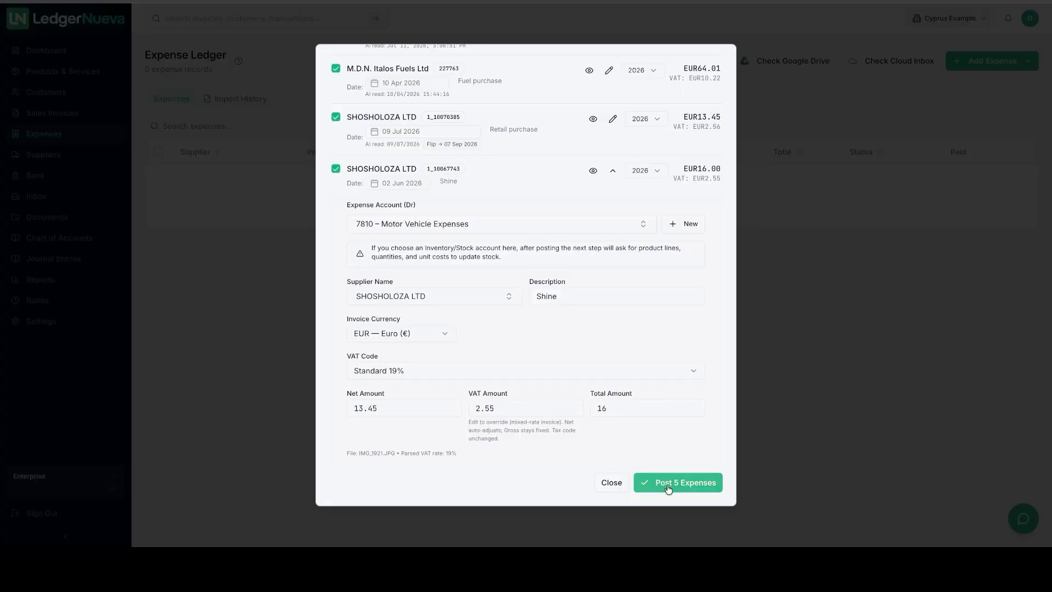
# Step: Post the five parsed expenses to Cyprus Example and check the source receipt linked to the Costas Theodorou Ltd expense
pyautogui.click(667, 486)
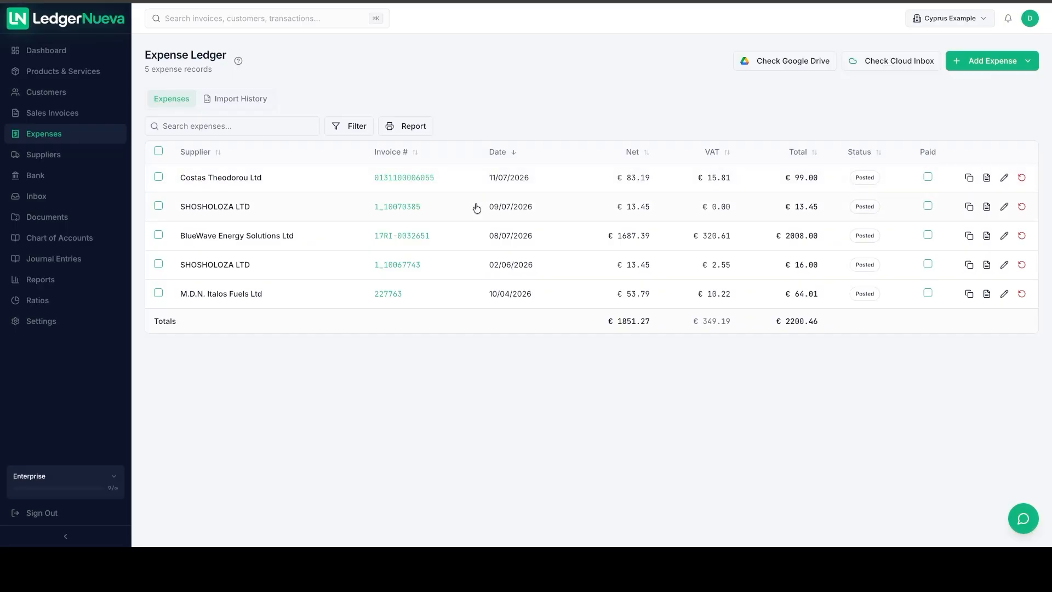
pyautogui.click(408, 180)
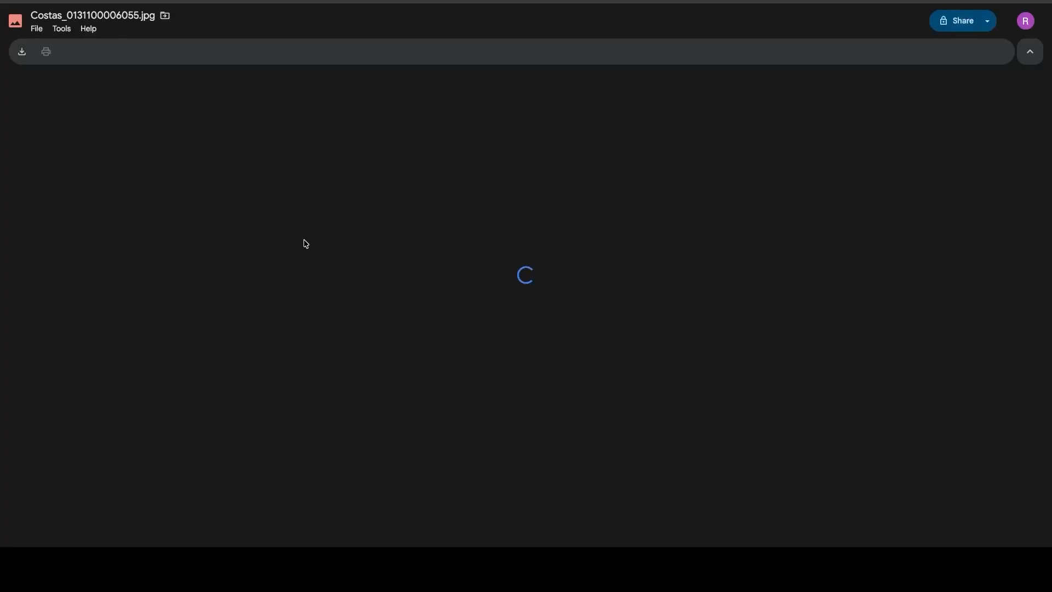
pyautogui.press('super+w')
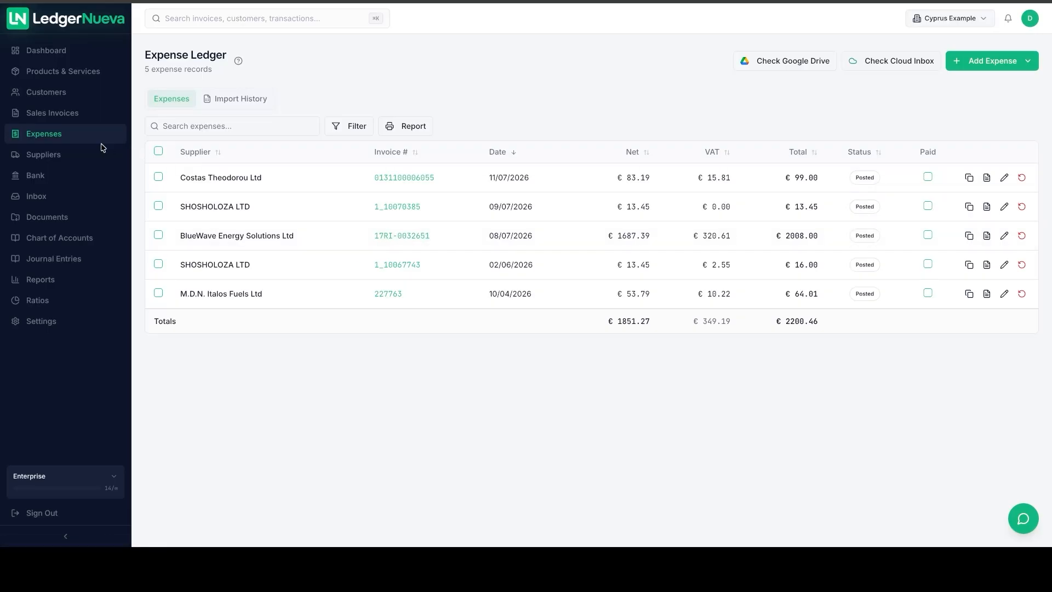
# Step: Preview the all-time supplier statement for SHOSHOLOZA LTD, and close it to return to the supplier list
pyautogui.click(68, 156)
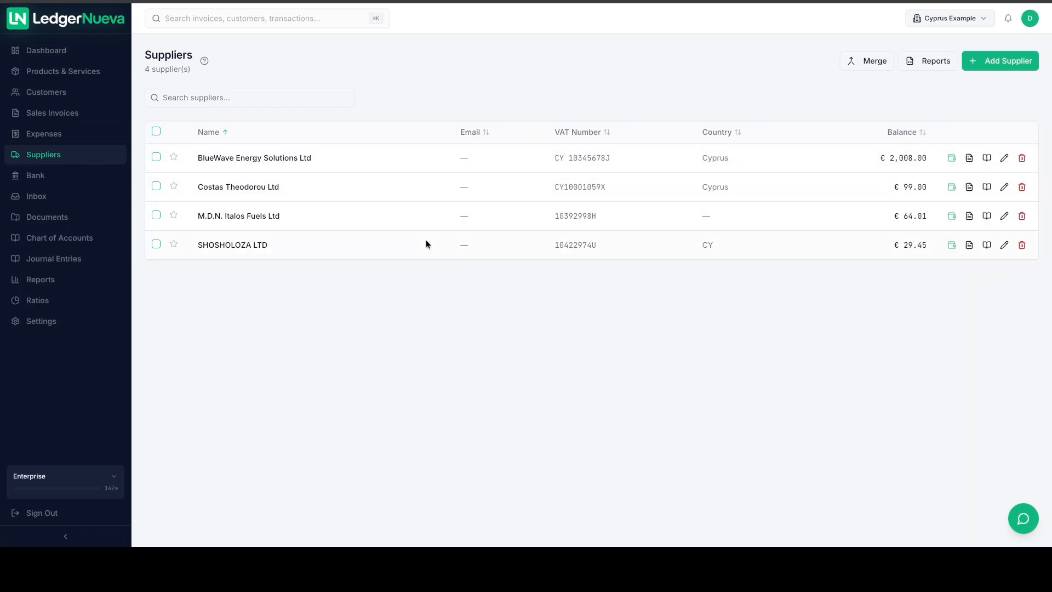
pyautogui.moveTo(204, 247); pyautogui.dragTo(271, 248)
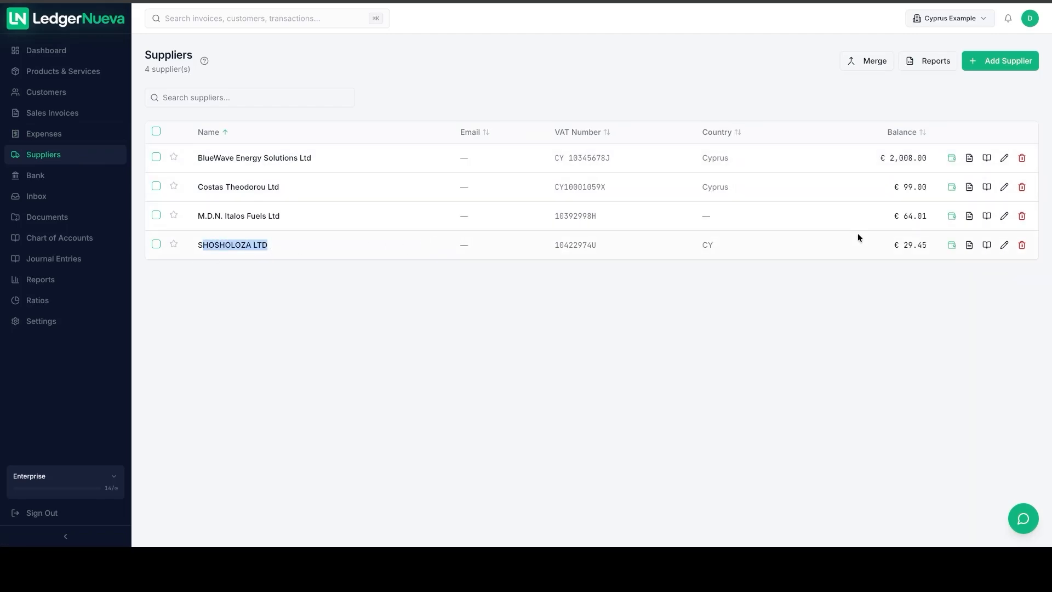
pyautogui.click(968, 245)
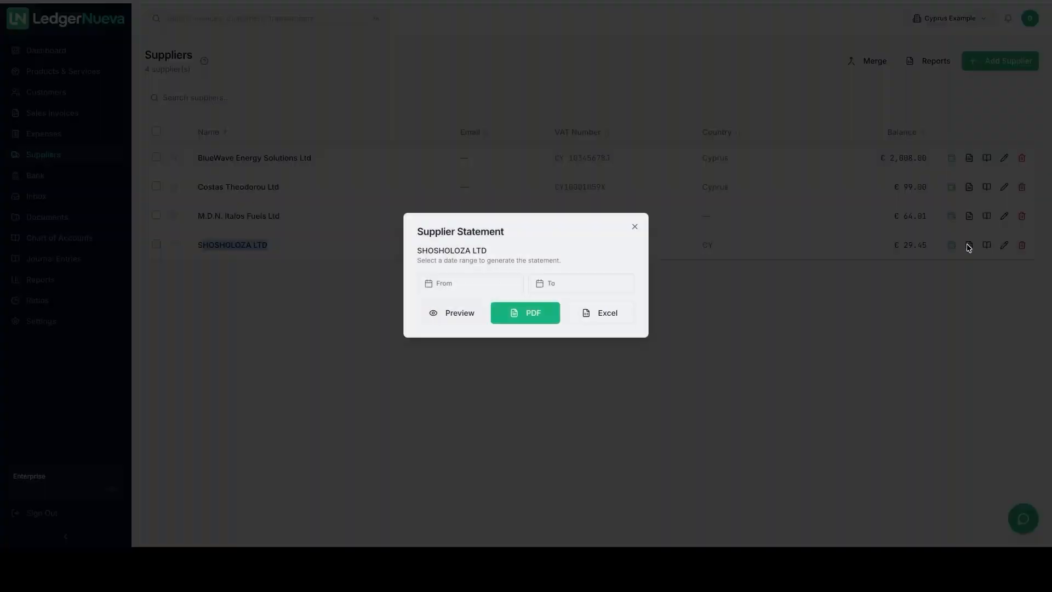
pyautogui.click(464, 312)
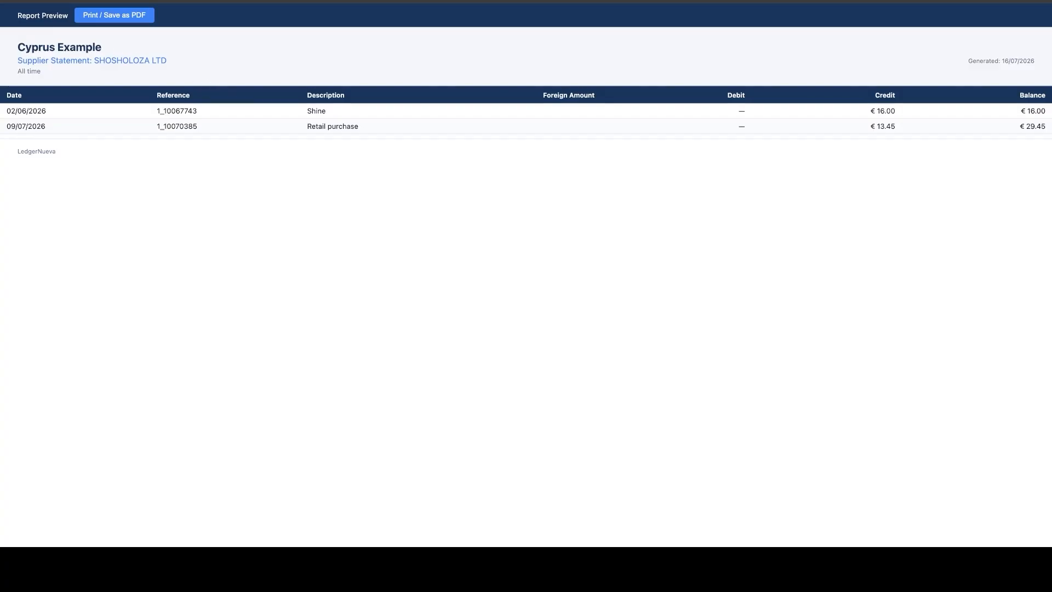
pyautogui.press('super+w')
pyautogui.click(635, 229)
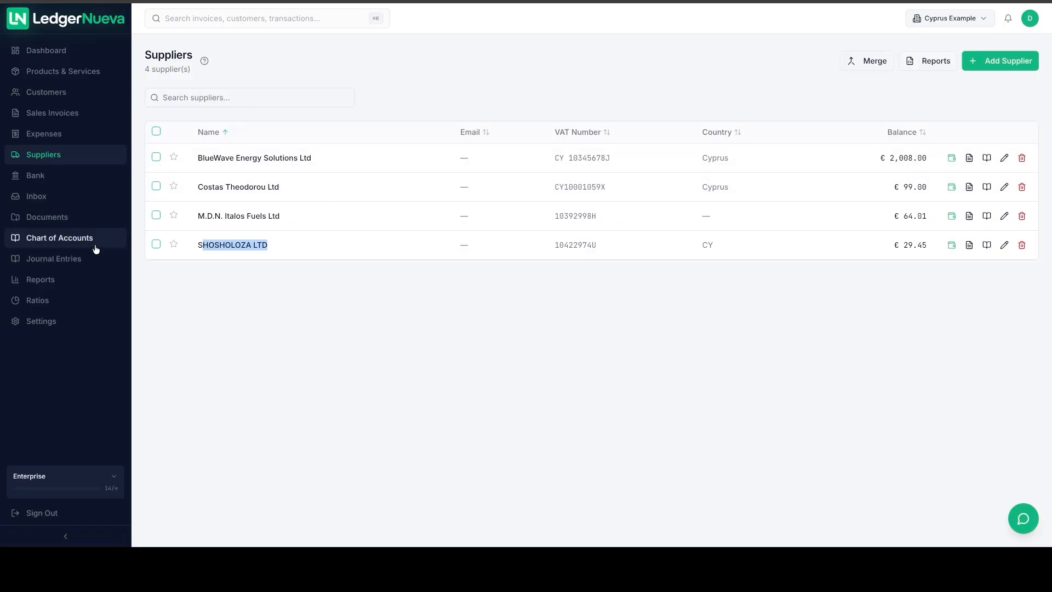
# Step: Review the Cyprus Example trial balance and the VAT returns report, and go back to the expense ledger
pyautogui.click(60, 280)
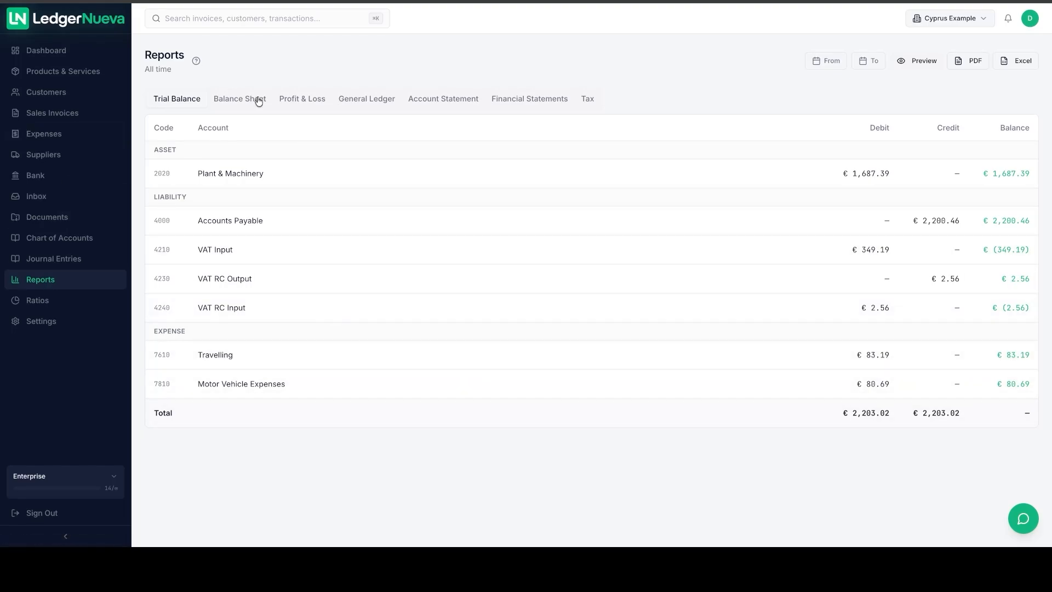
pyautogui.click(588, 98)
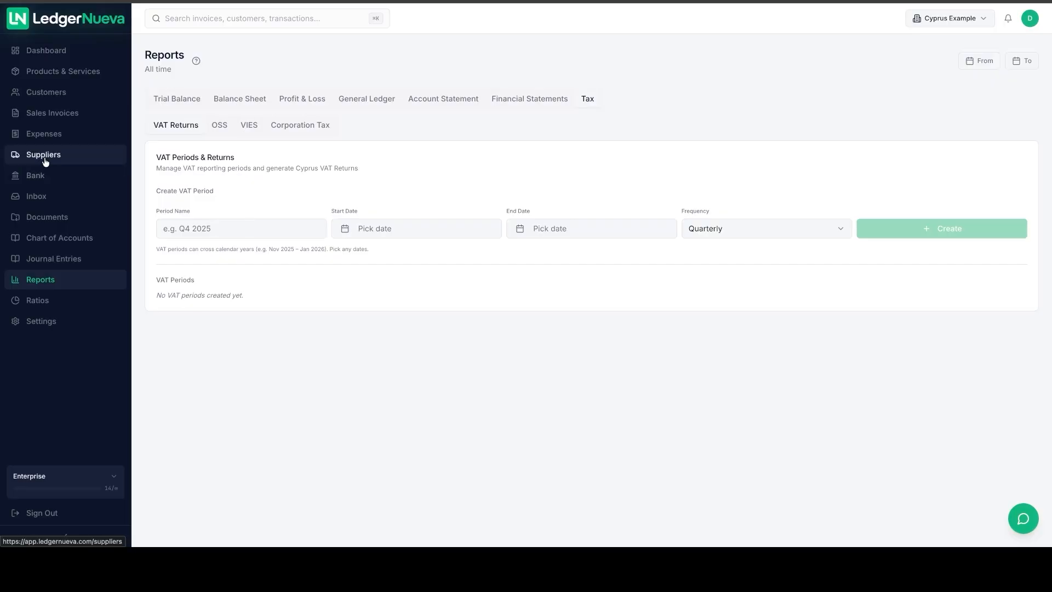
pyautogui.click(60, 142)
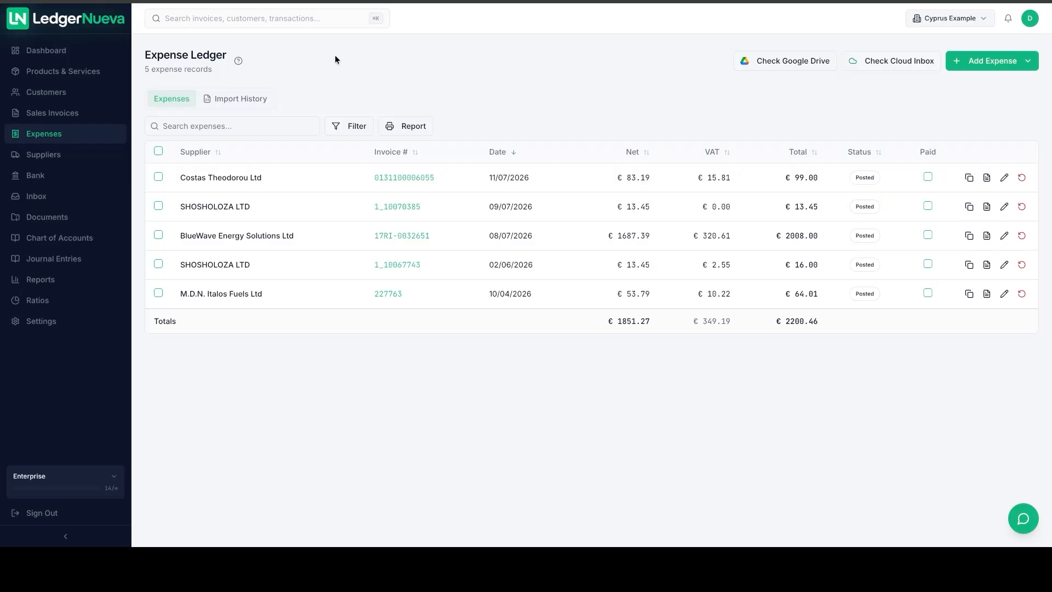
# Step: Switch to Google Drive, check the Unposted expenses folder, and view the filed receipts in the Posted folder for 07. July
pyautogui.click(336, 1)
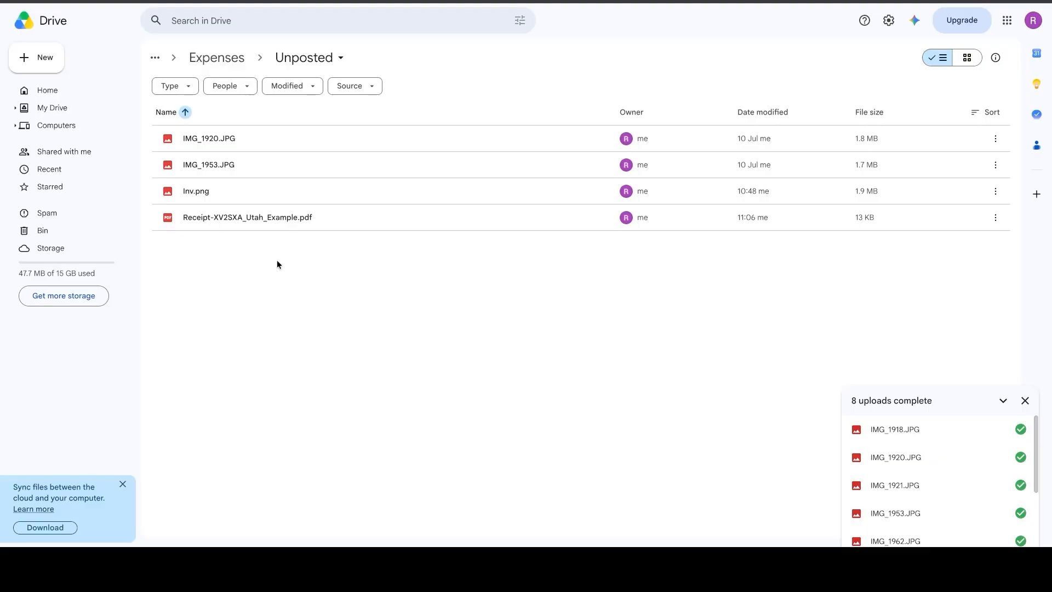
pyautogui.click(1025, 401)
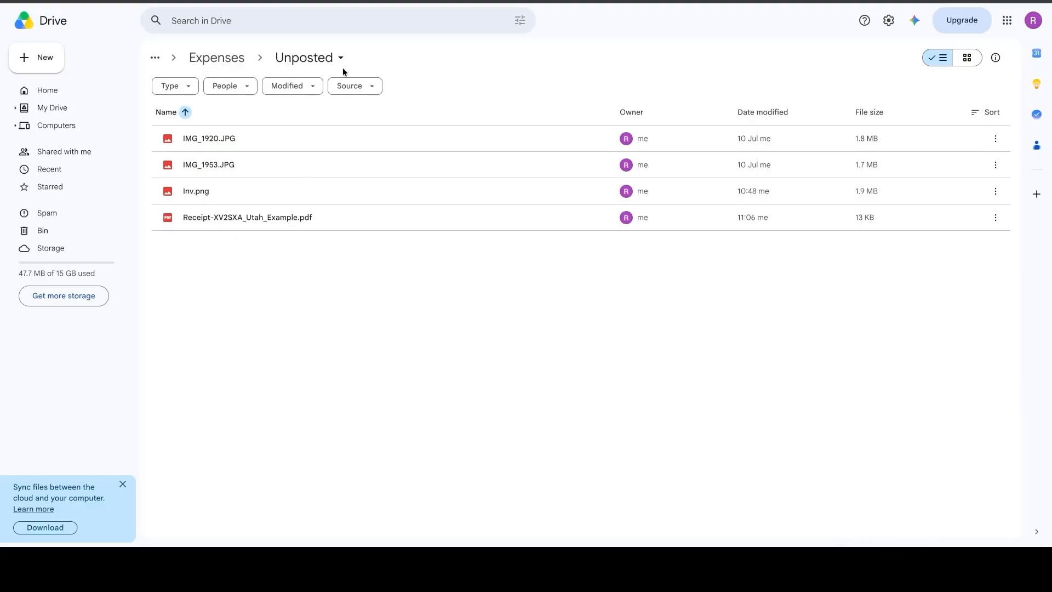
pyautogui.click(233, 56)
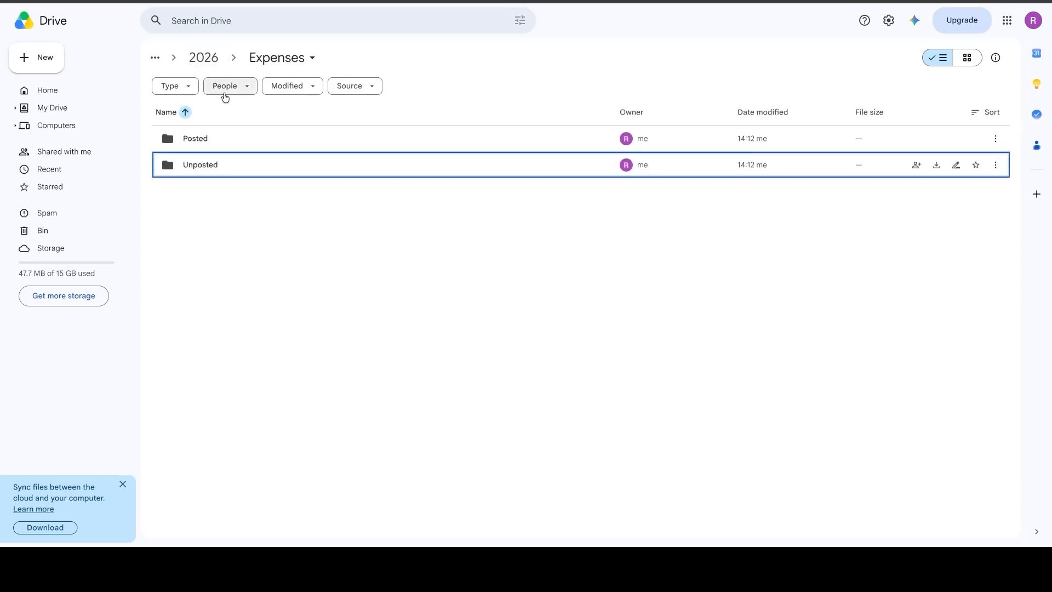
pyautogui.click(220, 142)
pyautogui.doubleClick(221, 143)
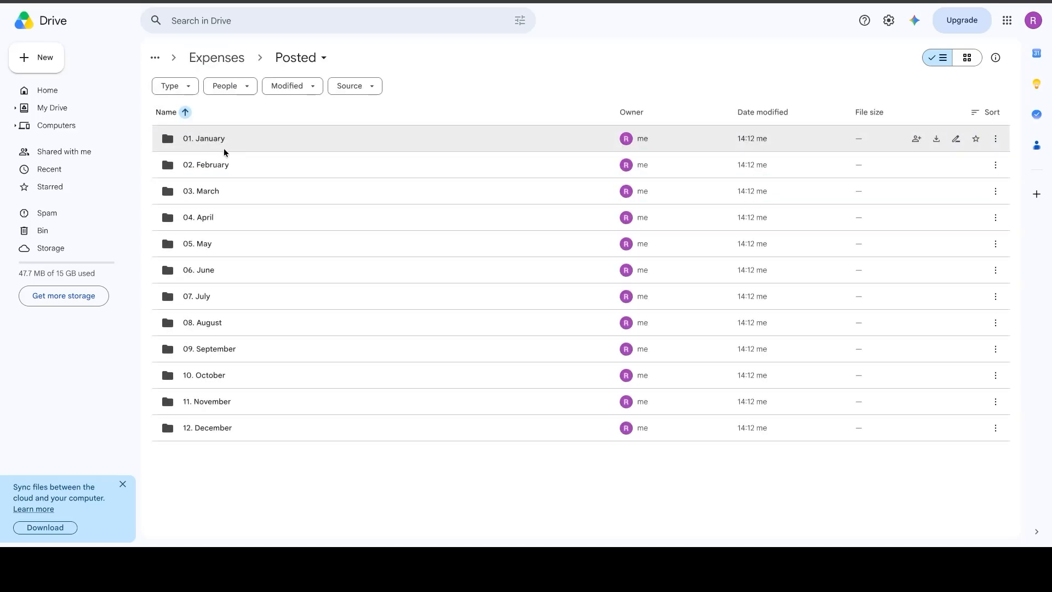
pyautogui.doubleClick(228, 297)
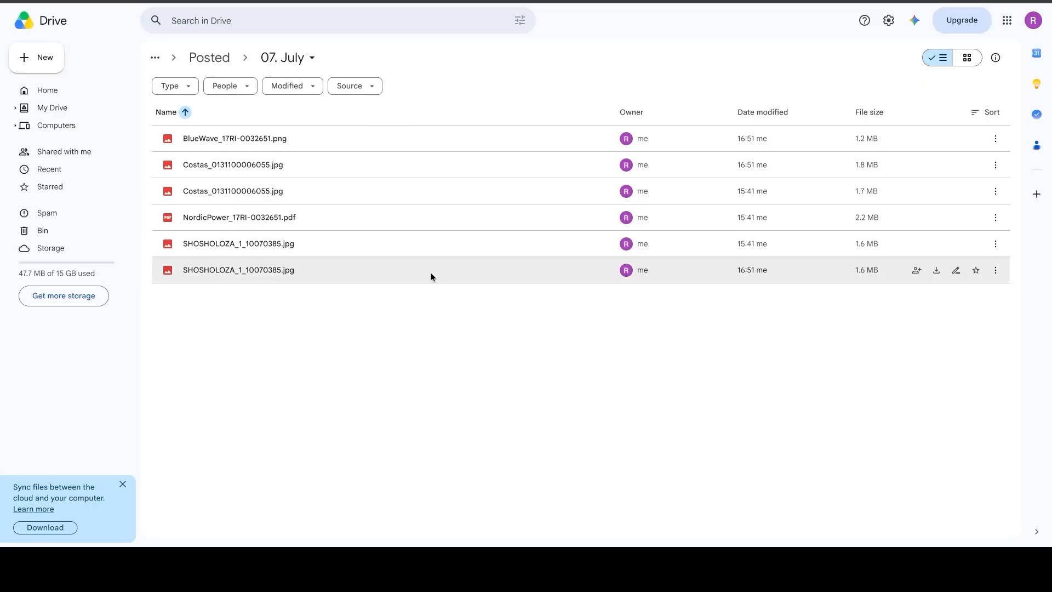
# Step: Switch back to LedgerNueva and scan the 2026 Google Drive folder for unposted invoices
pyautogui.moveTo(340, 1)
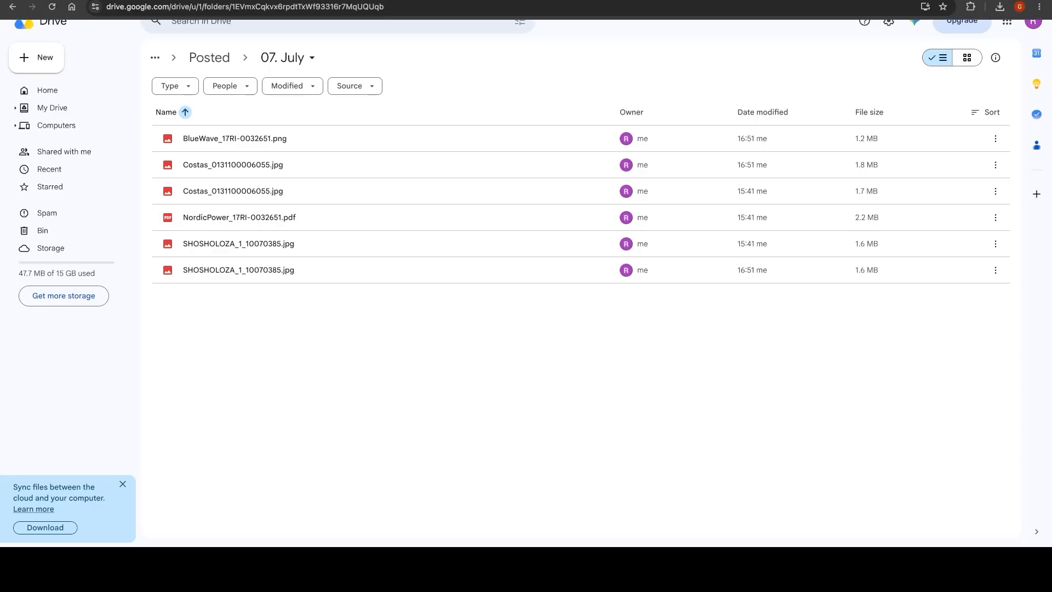
pyautogui.click(236, 1)
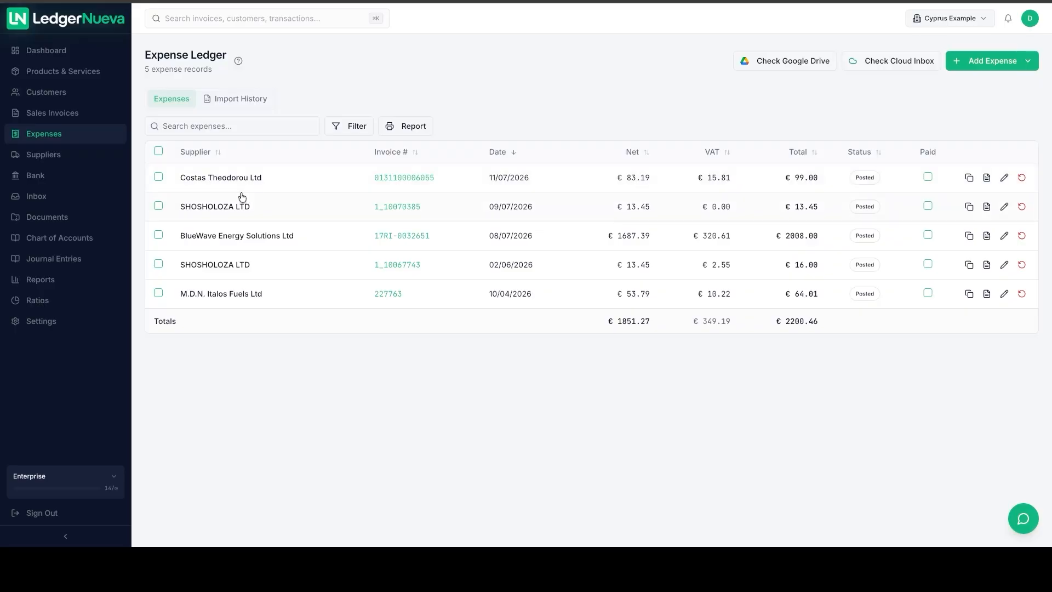
pyautogui.click(796, 63)
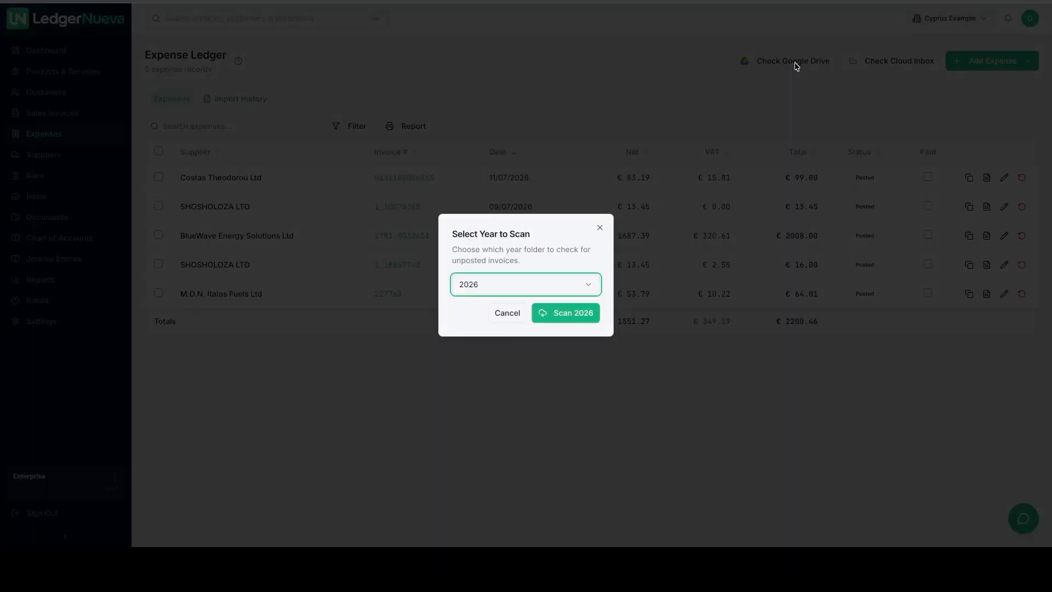
pyautogui.click(566, 310)
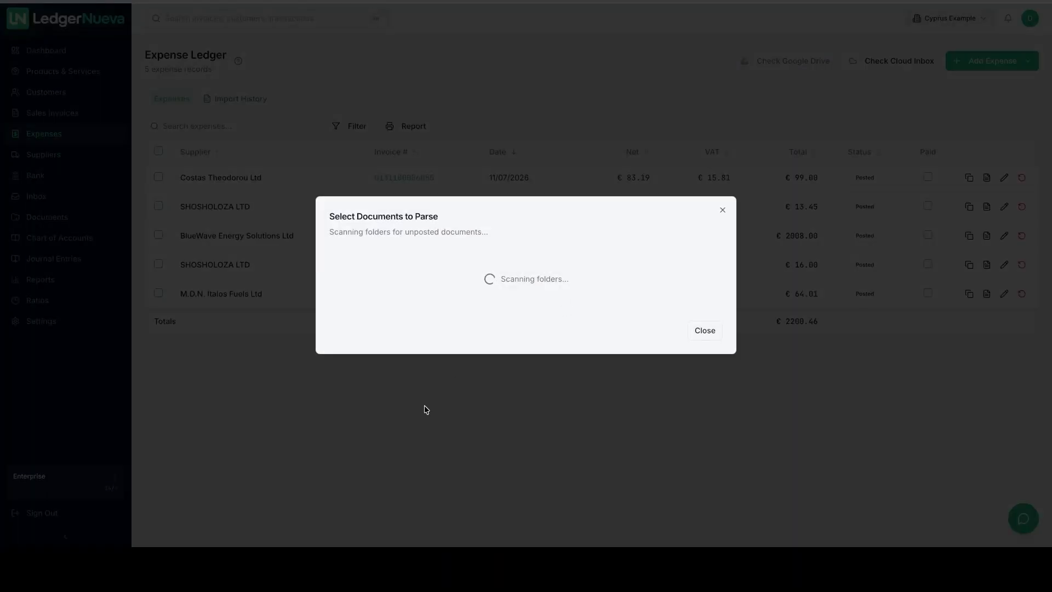